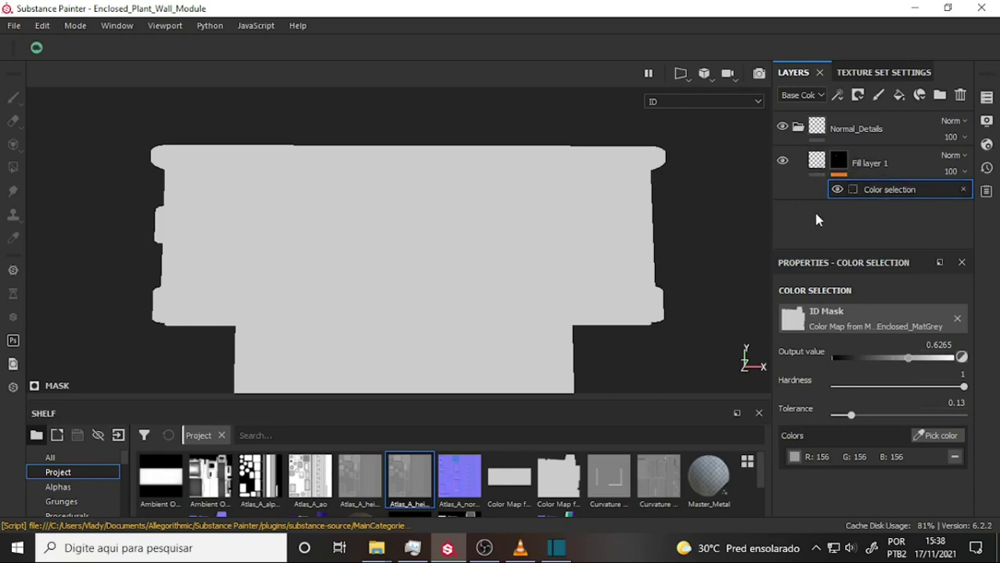
Undo the slider tweaks and sample the grey ID colour (164) for Fill layer 1's selection mask
key("ctrl+z")
left_click(731, 230)
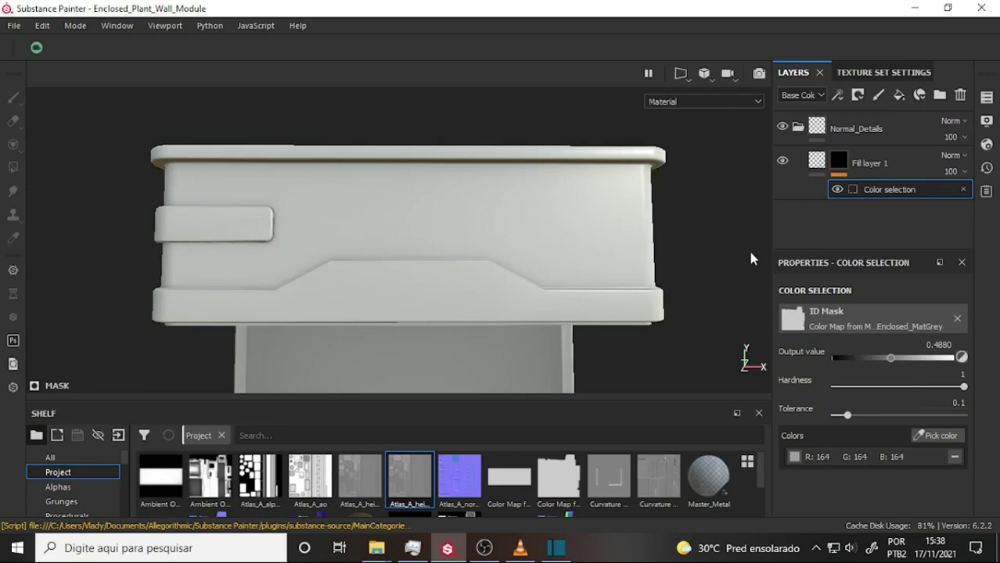
Remove Fill layer 1's mask and bring up the list of mask types to add
right_click(860, 162)
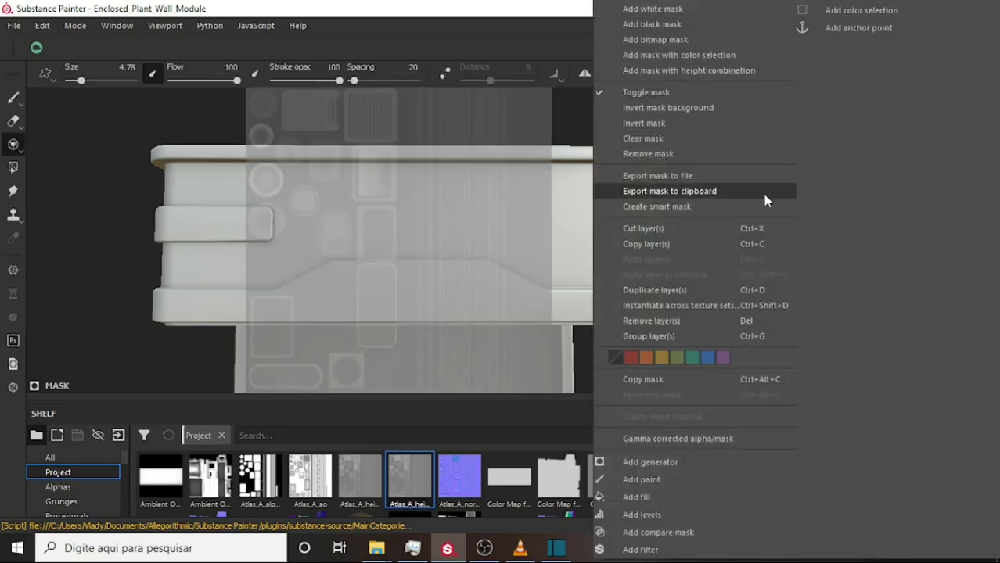
left_click(702, 150)
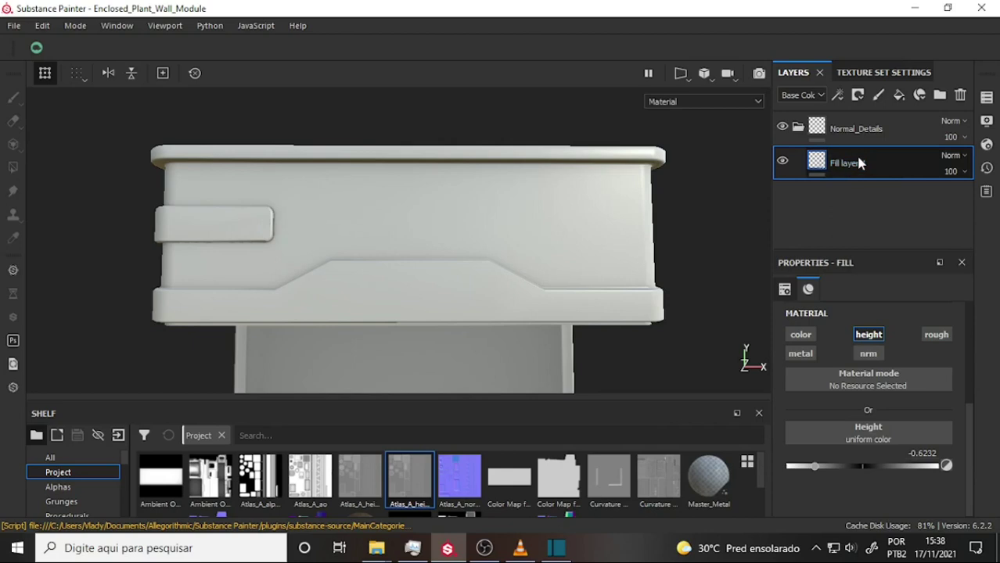
left_click(858, 96)
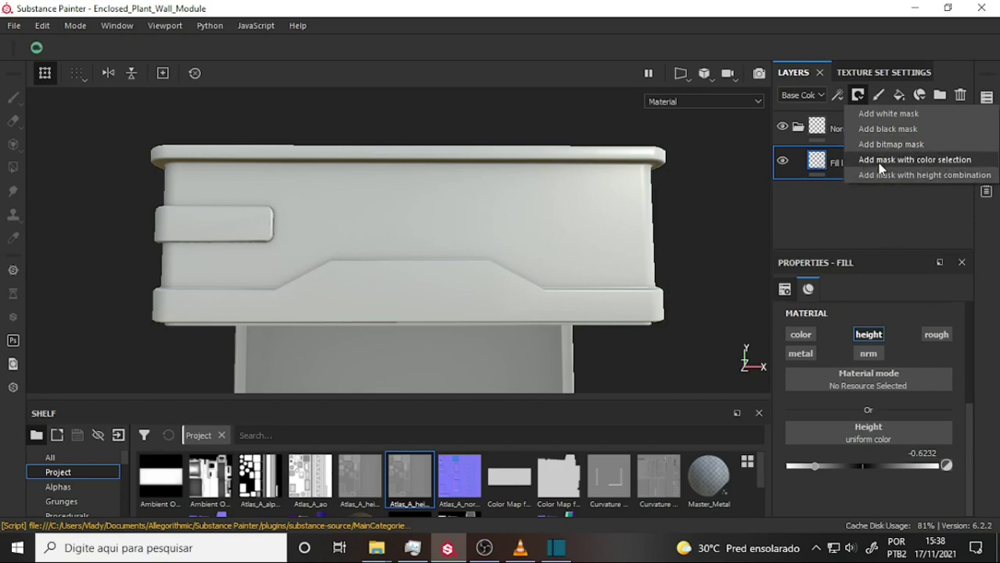
Add a colour-selection mask to Fill layer 1 keyed to grey 204 from the MatGrey ID map
left_click(904, 160)
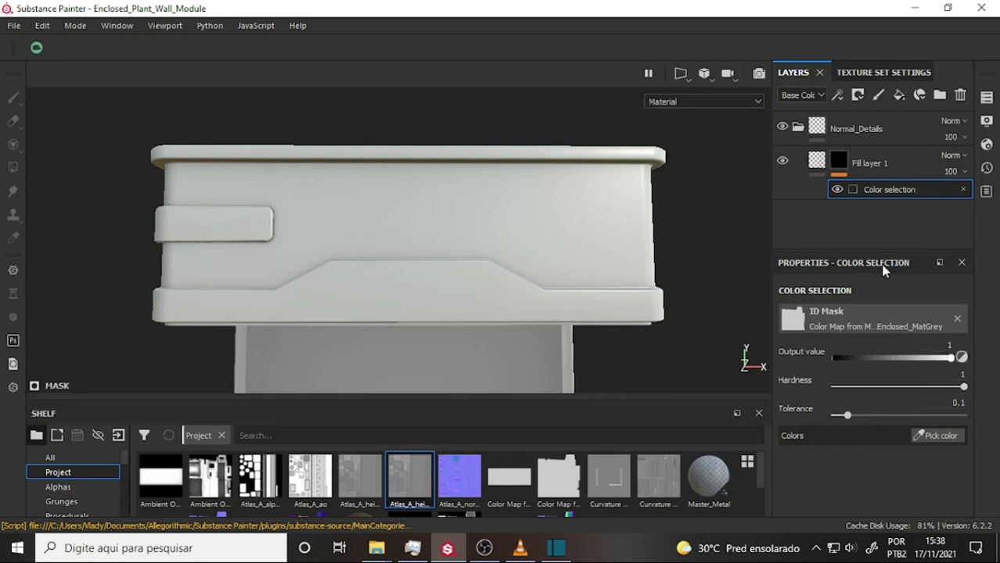
left_click(928, 436)
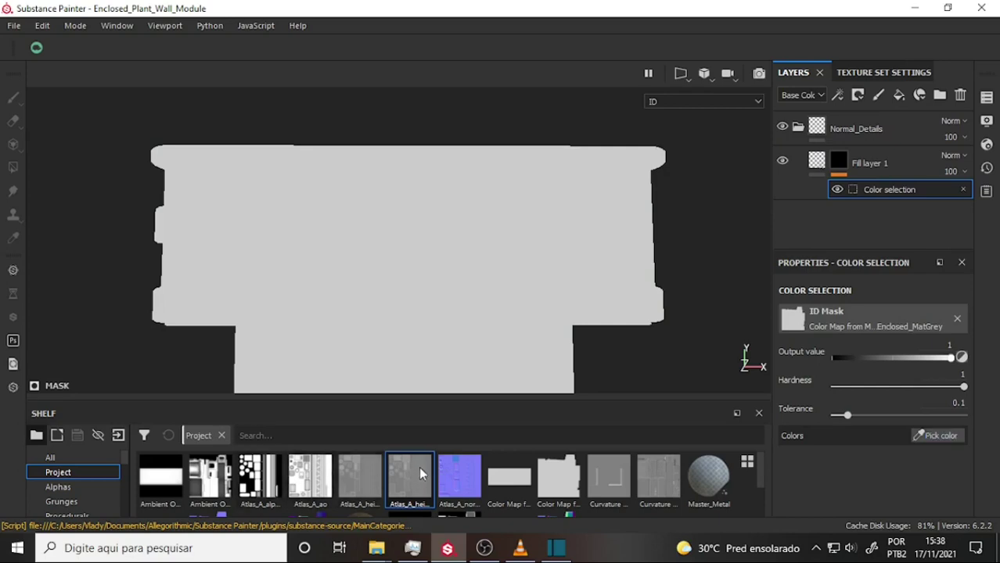
left_click(453, 285)
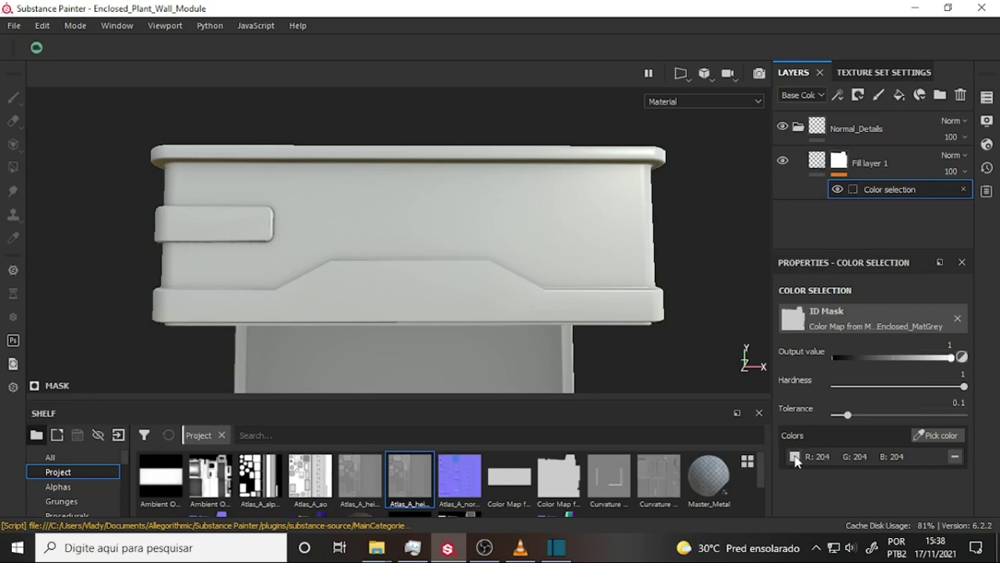
Change the selection colour to mid grey R130 G130 B130, then select Fill layer 1's mask
left_click(794, 458)
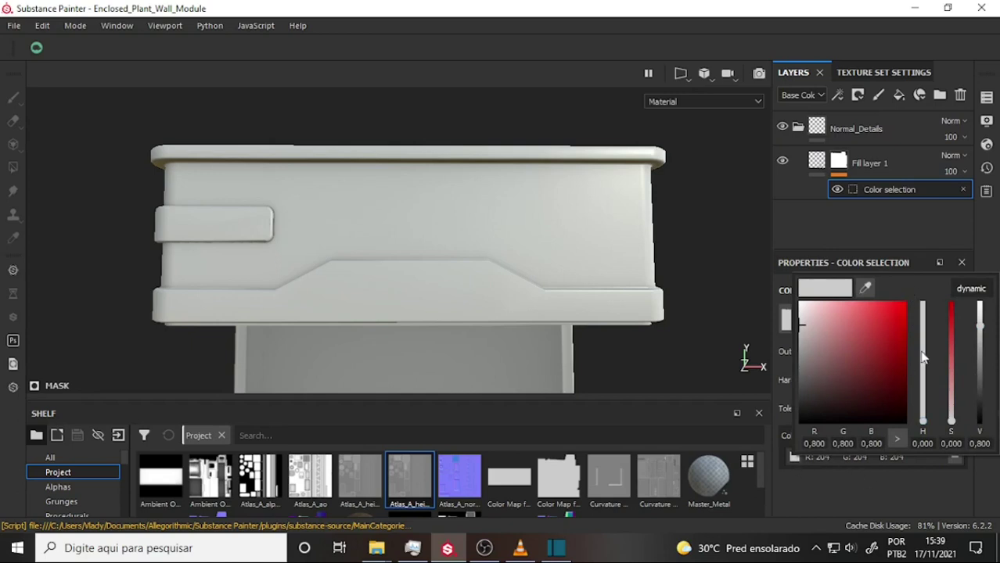
left_click_drag(923, 358, 818, 426)
left_click(950, 367)
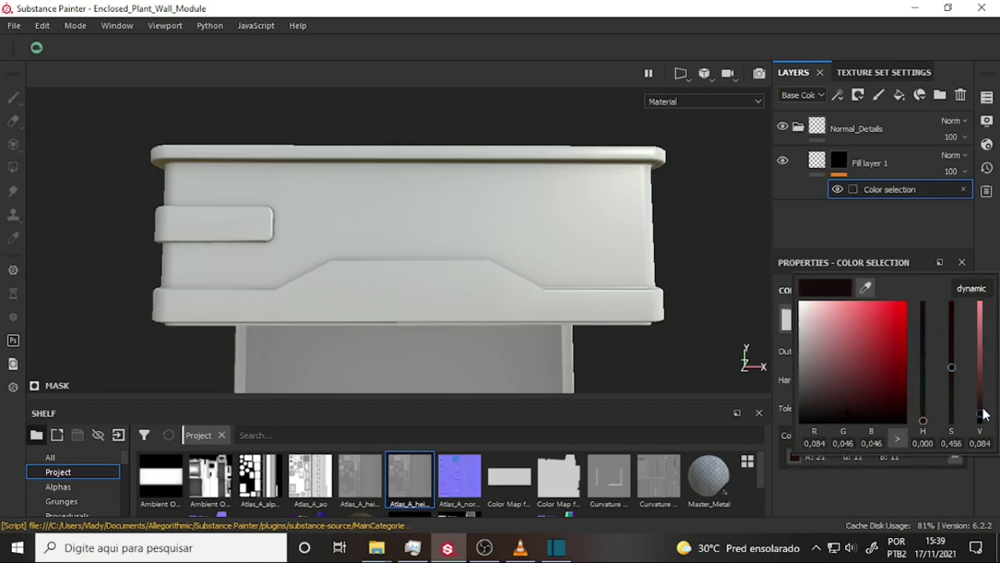
left_click_drag(979, 325, 972, 294)
left_click_drag(951, 368, 947, 316)
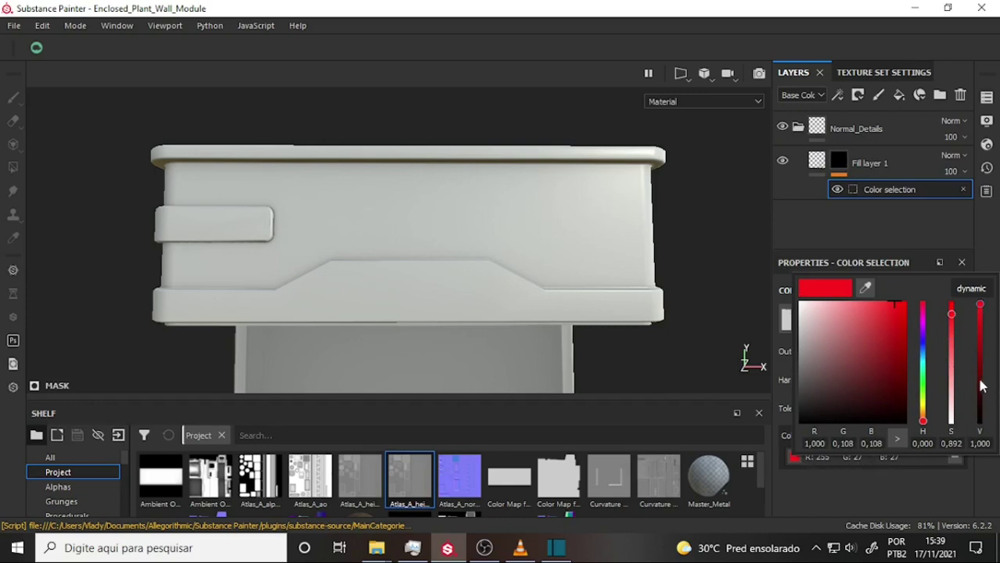
left_click(829, 353)
left_click_drag(819, 359, 744, 365)
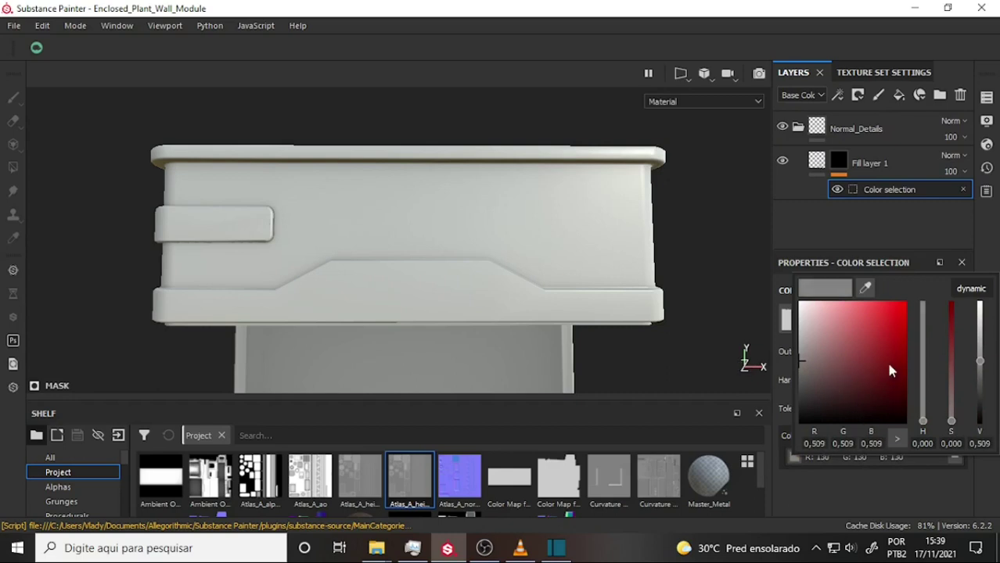
left_click(729, 343)
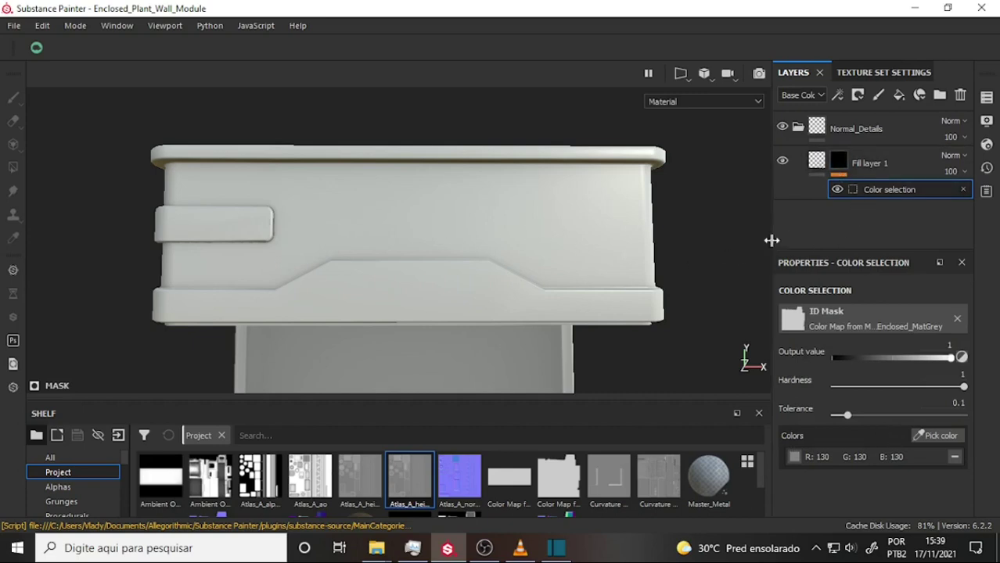
left_click(870, 167)
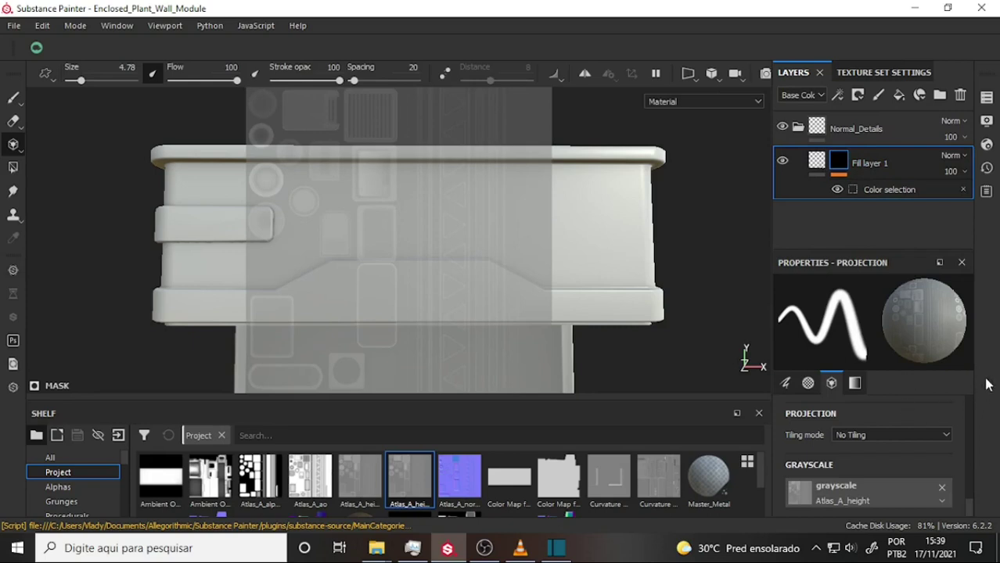
Check the Projection brush settings and stamp a raised rounded atlas detail onto the upper-left wall face
scroll(935, 422, "up", 3)
scroll(931, 419, "up", 2)
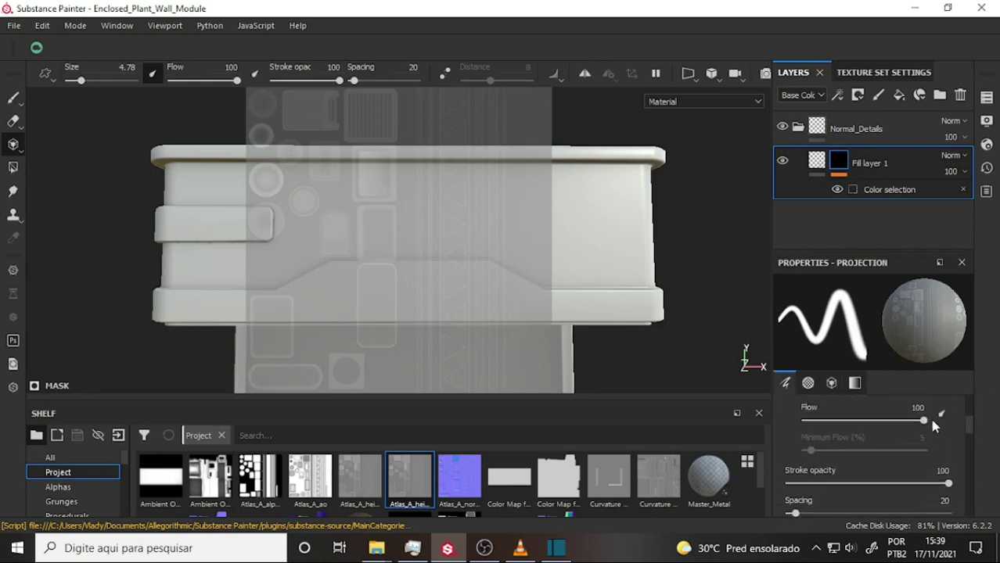
scroll(930, 419, "up", 2)
scroll(927, 418, "down", 3)
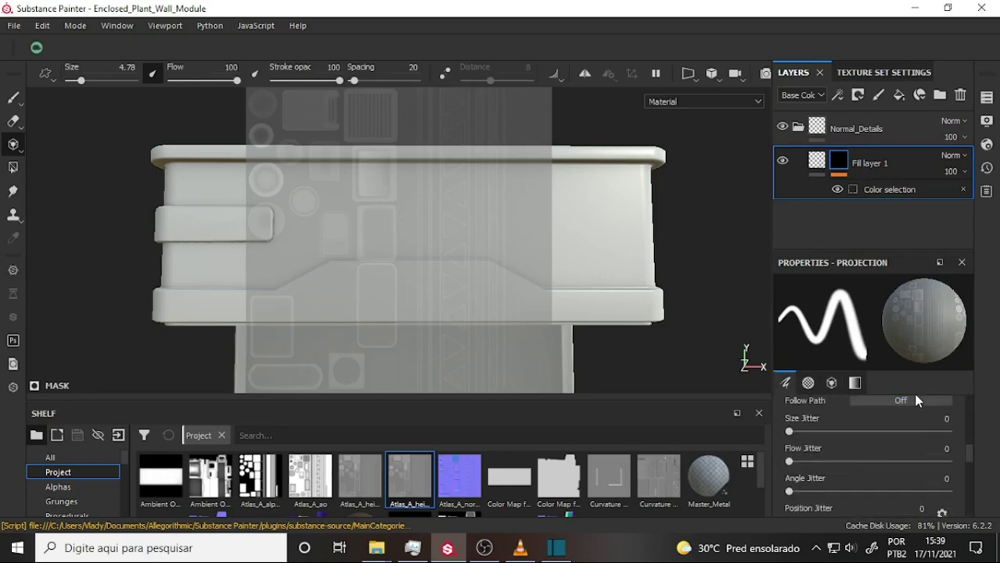
scroll(916, 403, "down", 2)
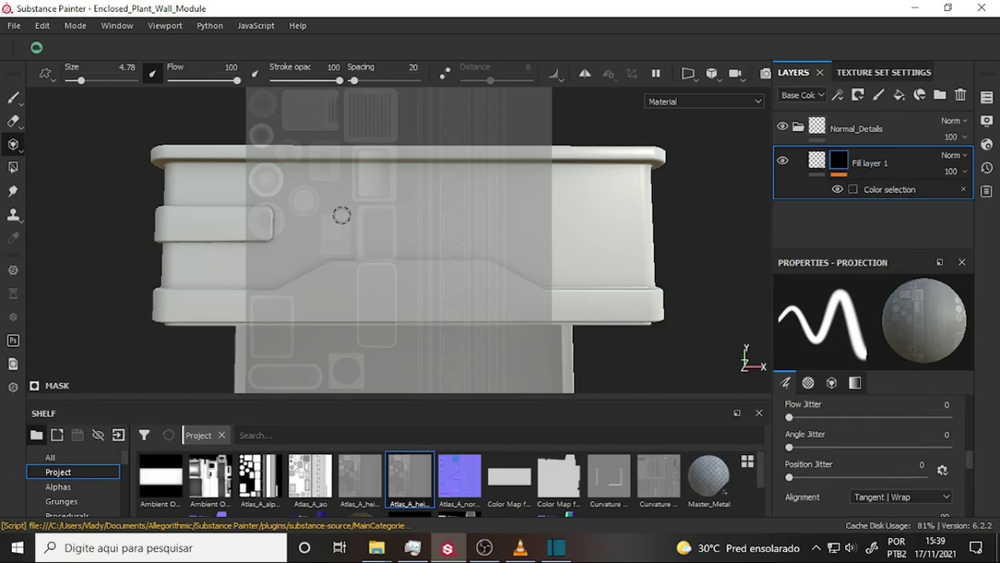
mouse_move(341, 215)
left_mouse_down()
mouse_move(321, 221)
mouse_move(320, 247)
mouse_move(340, 250)
mouse_move(348, 213)
mouse_move(349, 238)
mouse_move(325, 251)
mouse_move(331, 227)
mouse_move(316, 249)
mouse_move(329, 213)
mouse_move(348, 235)
mouse_move(324, 254)
left_mouse_up()
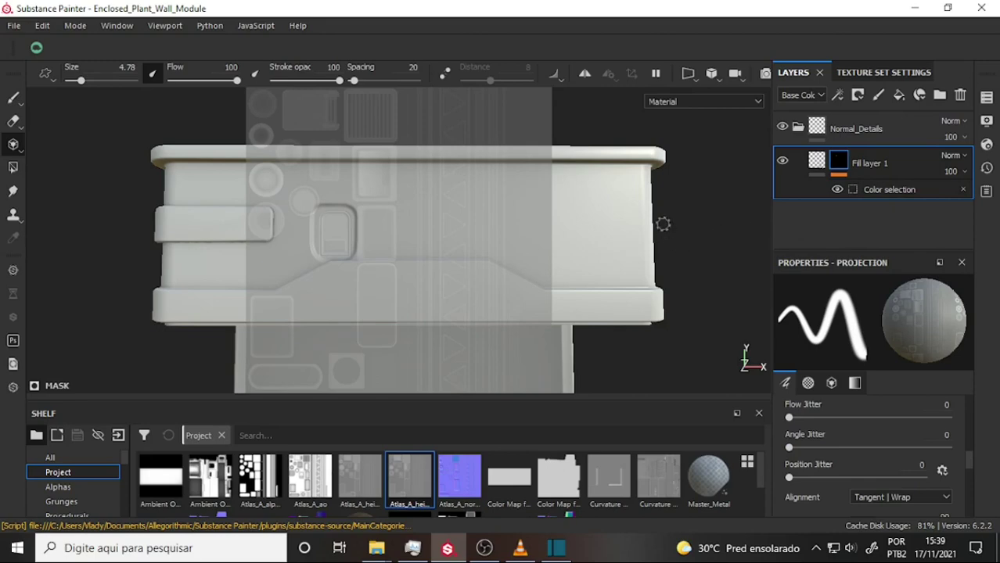
Replace Fill layer 1's colour-selection mask with a Compare Mask and review its settings
right_click(865, 163)
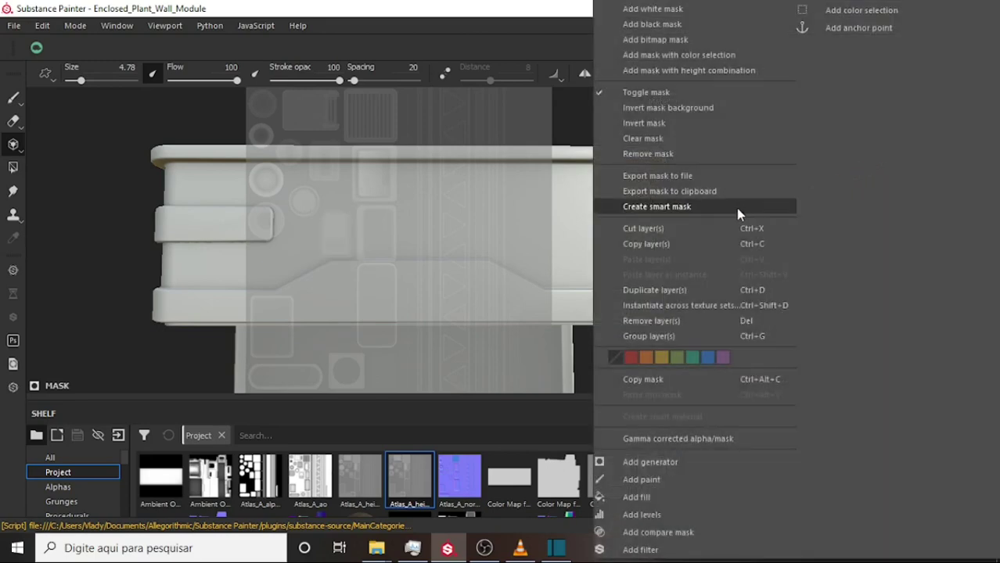
left_click(682, 153)
right_click(846, 158)
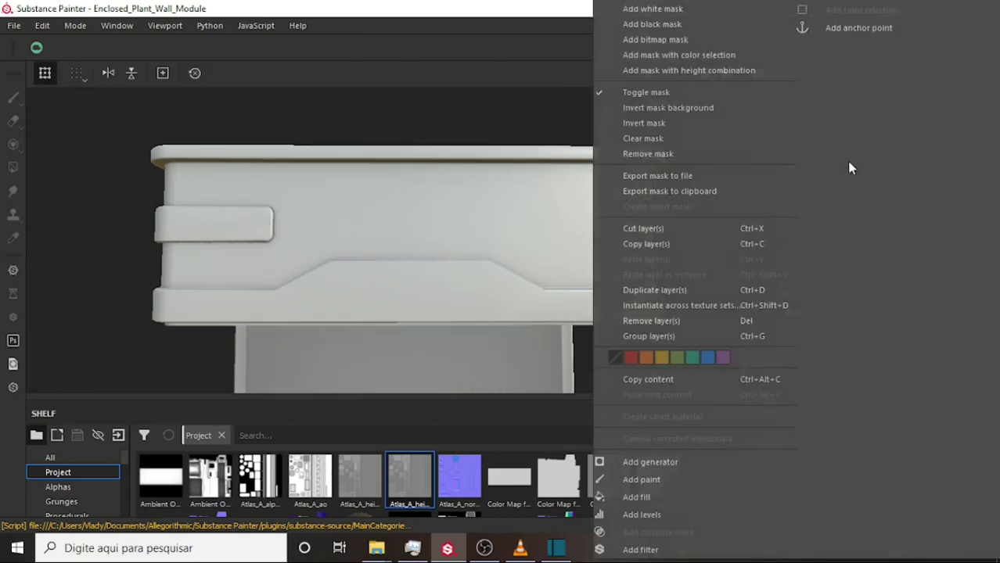
left_click(683, 70)
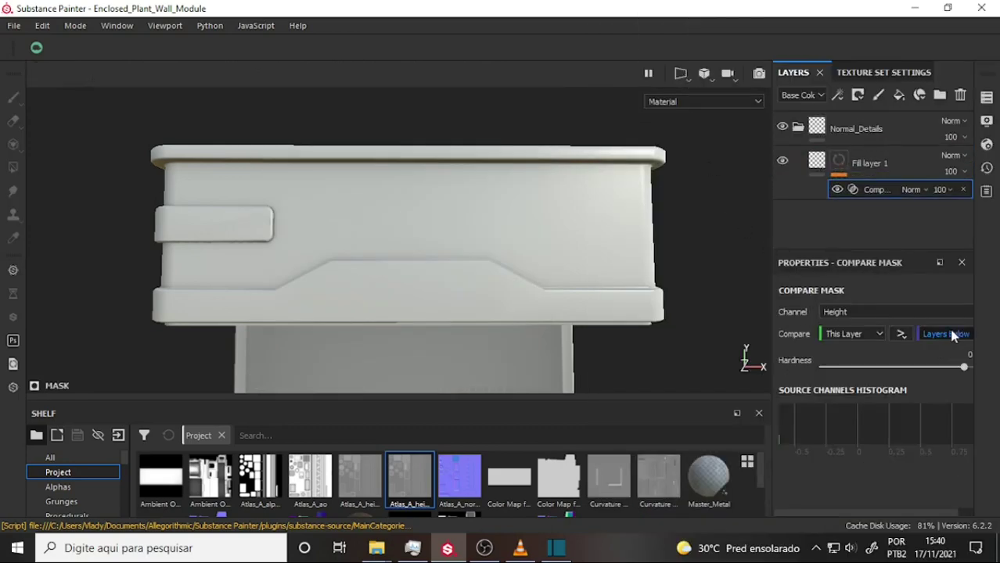
left_click(852, 158)
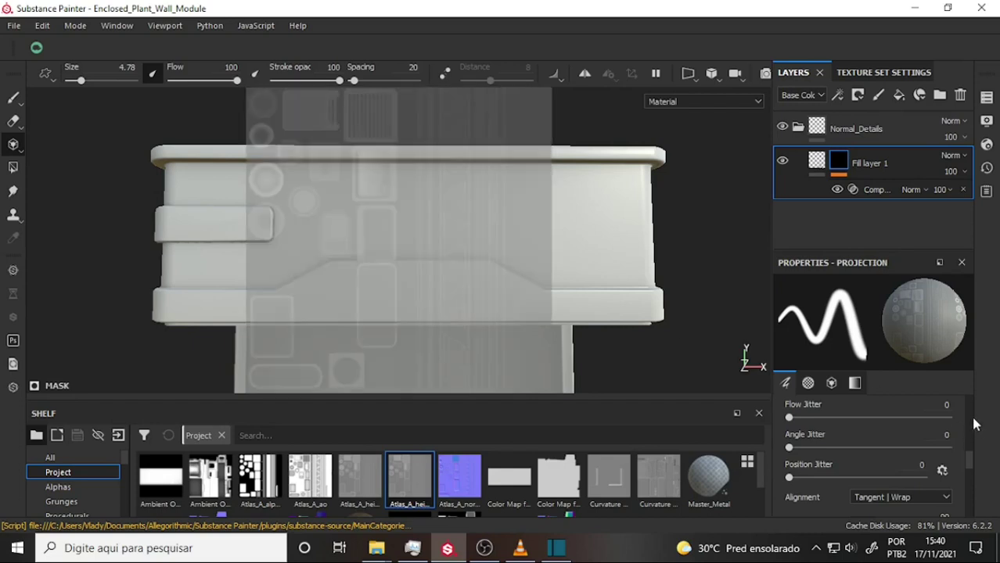
left_click_drag(969, 458, 968, 475)
scroll(968, 477, "down", 5)
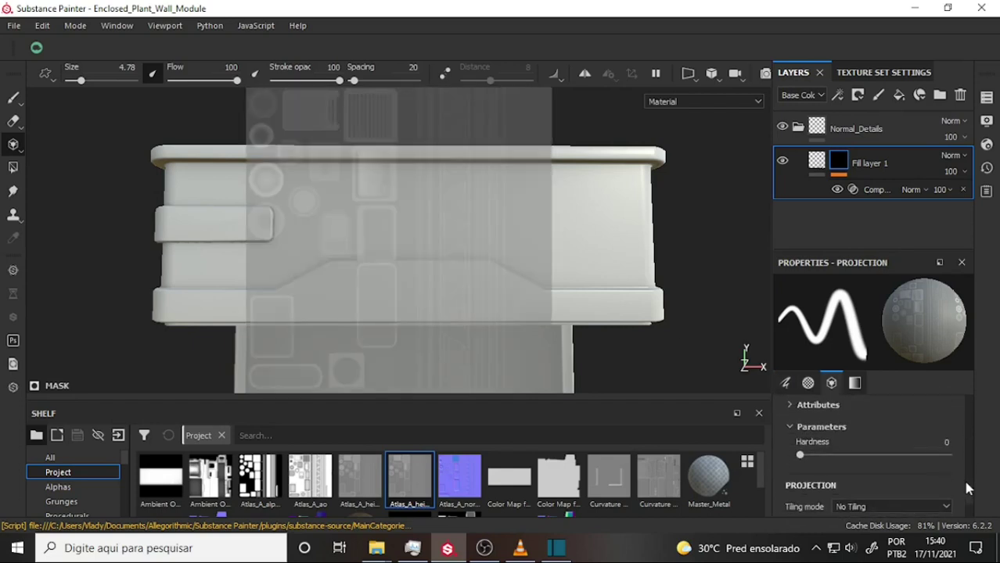
mouse_move(968, 497)
left_mouse_down()
mouse_move(967, 411)
mouse_move(970, 463)
left_mouse_up()
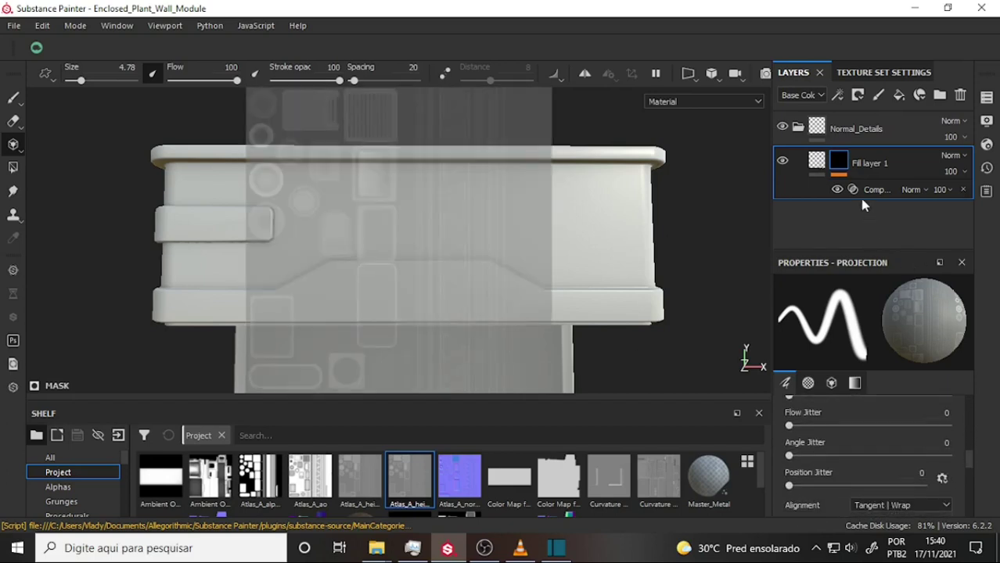
Set the Compare Mask to the Height channel with slightly lower hardness, then switch to Projection on the mask
left_click(878, 198)
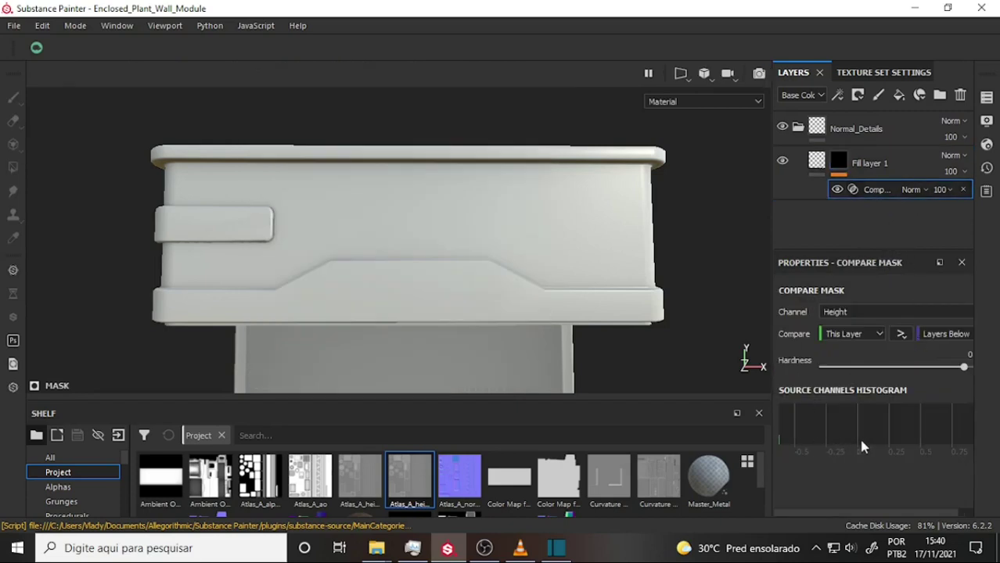
left_click_drag(963, 366, 947, 366)
left_click(852, 312)
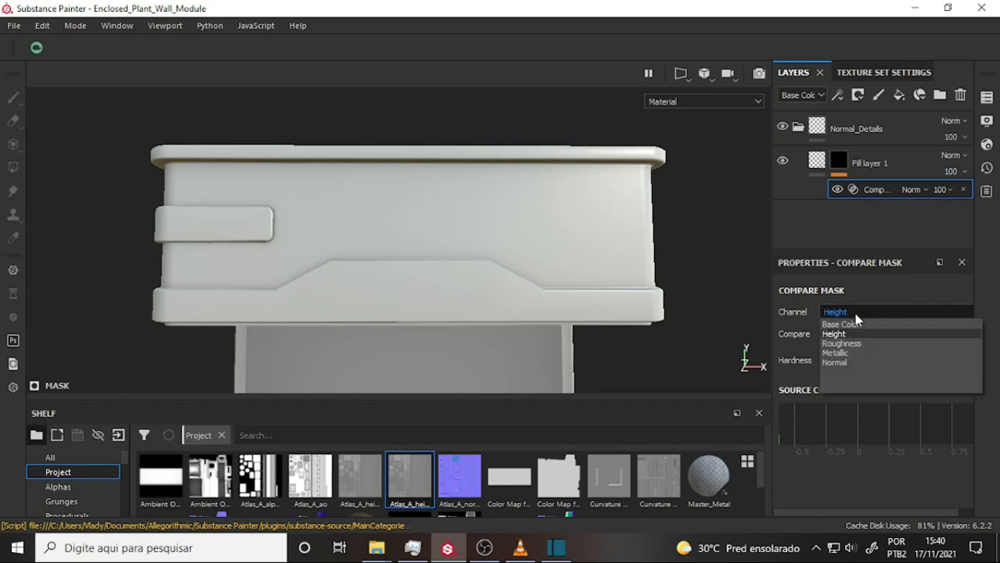
left_click(843, 333)
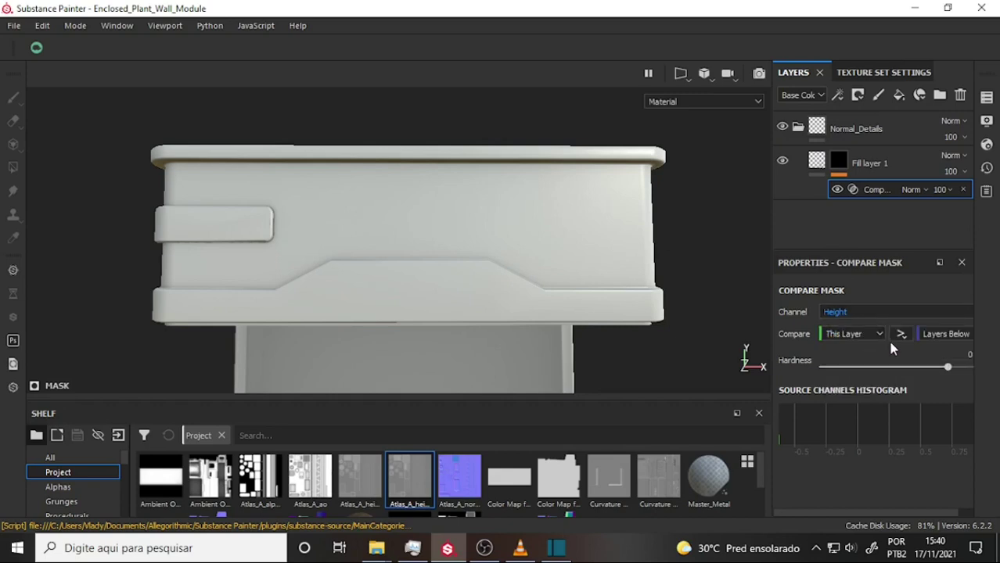
left_click(838, 160)
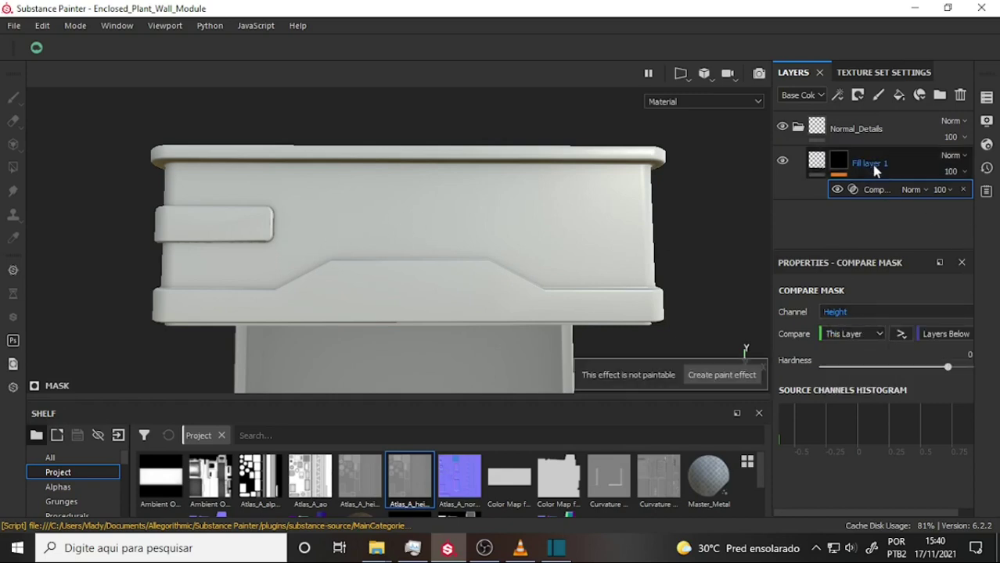
key("3")
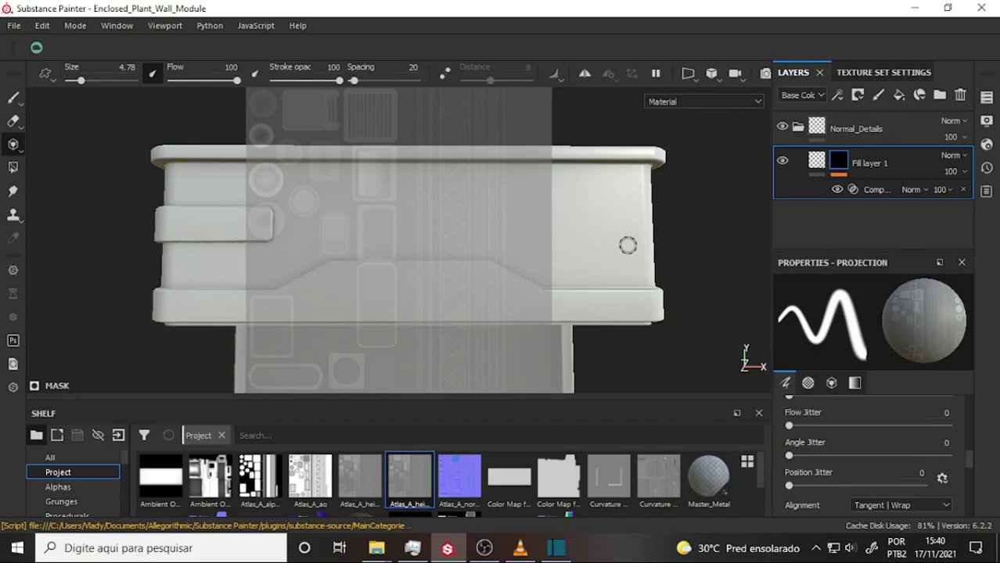
Replace Fill layer 1's mask with a white mask and undo a test stamp
right_click(889, 162)
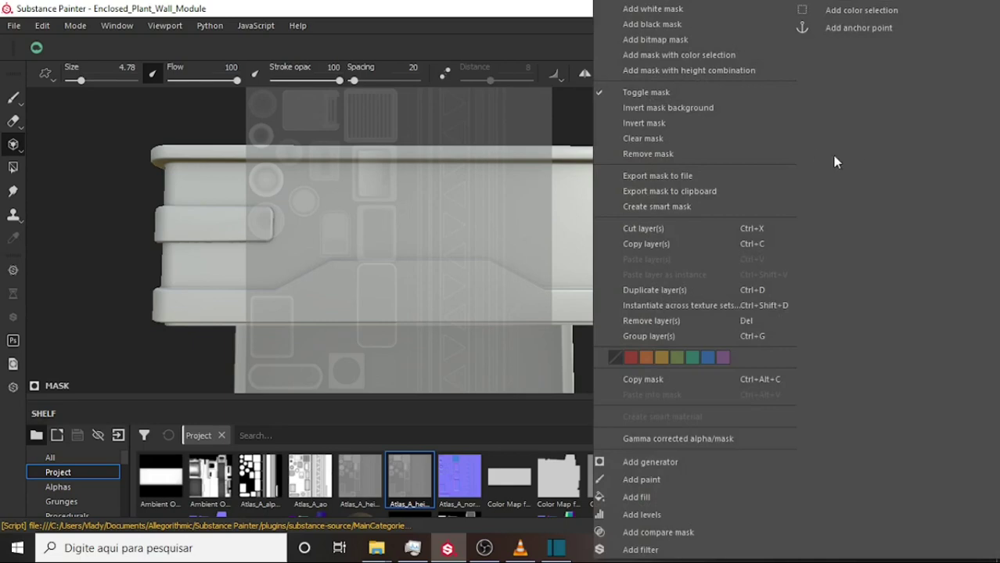
left_click(682, 154)
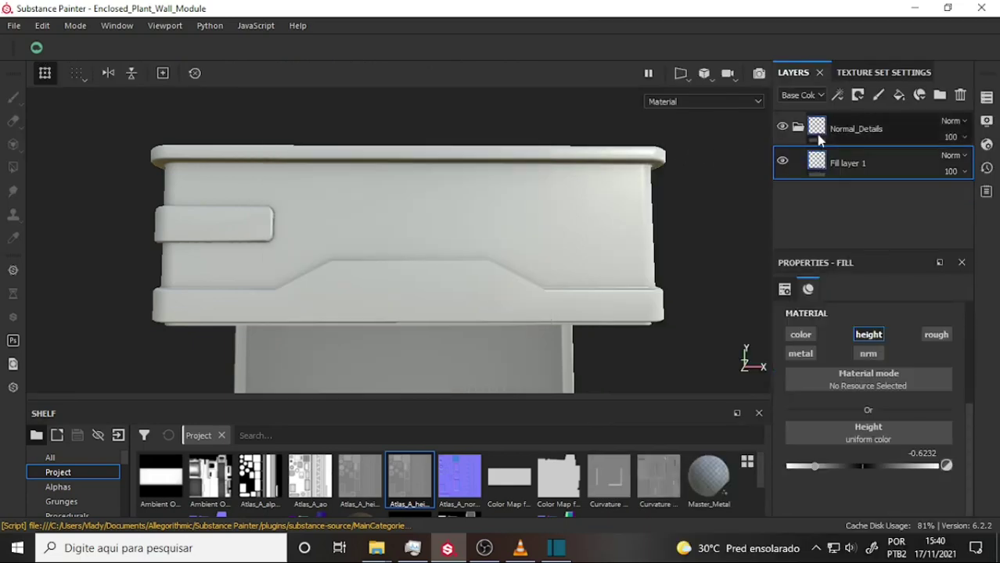
left_click(858, 97)
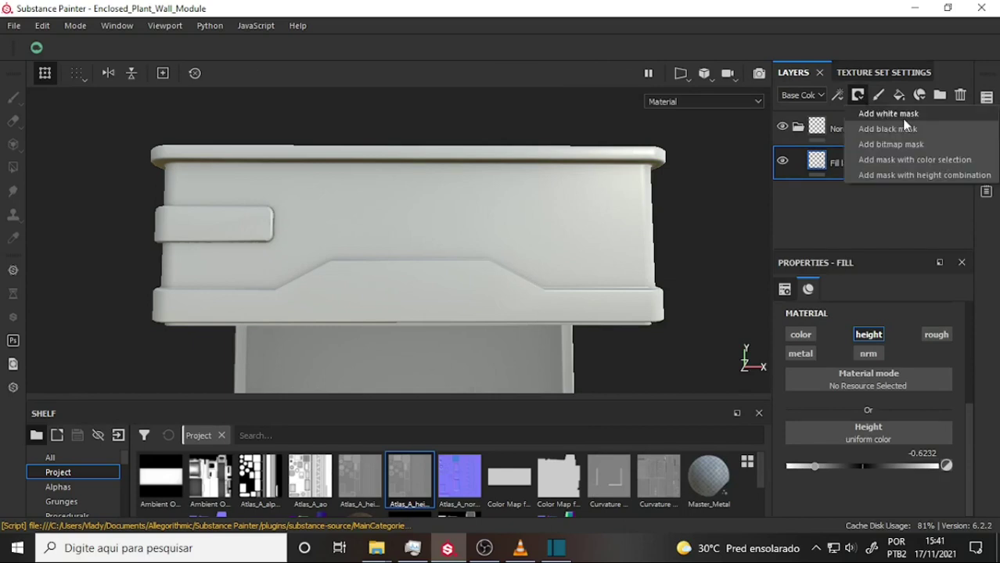
left_click(904, 119)
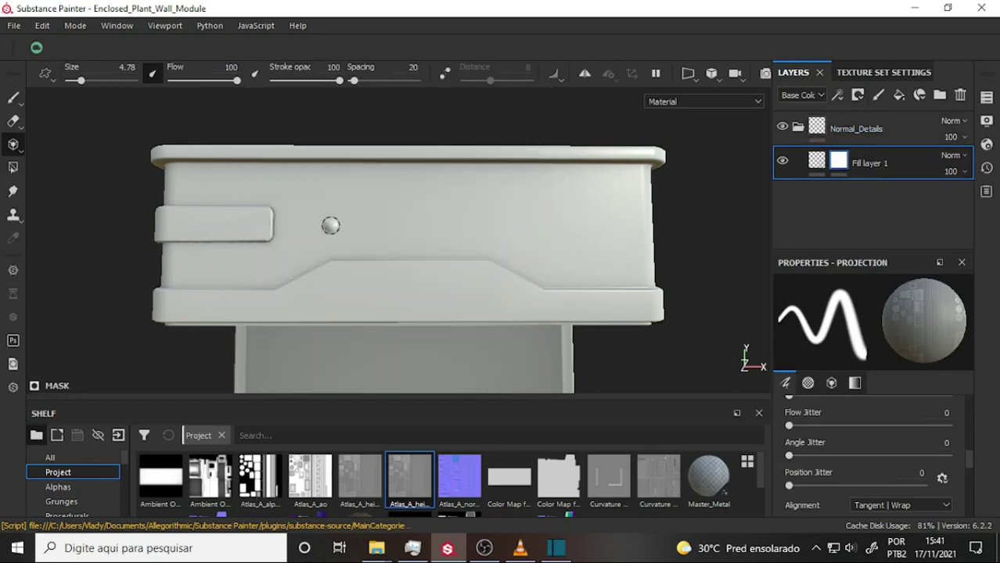
left_click_drag(330, 226, 338, 241)
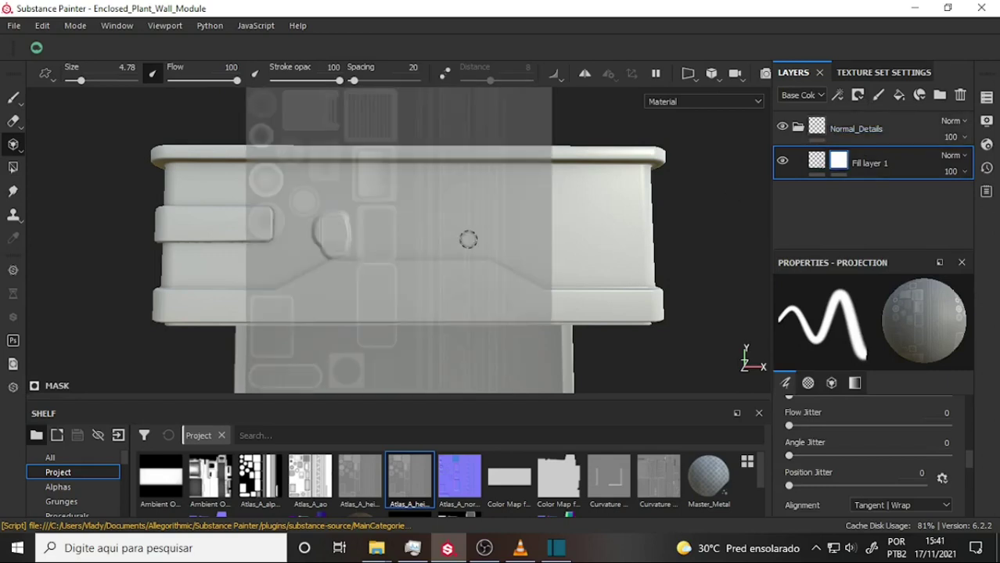
key("ctrl+z")
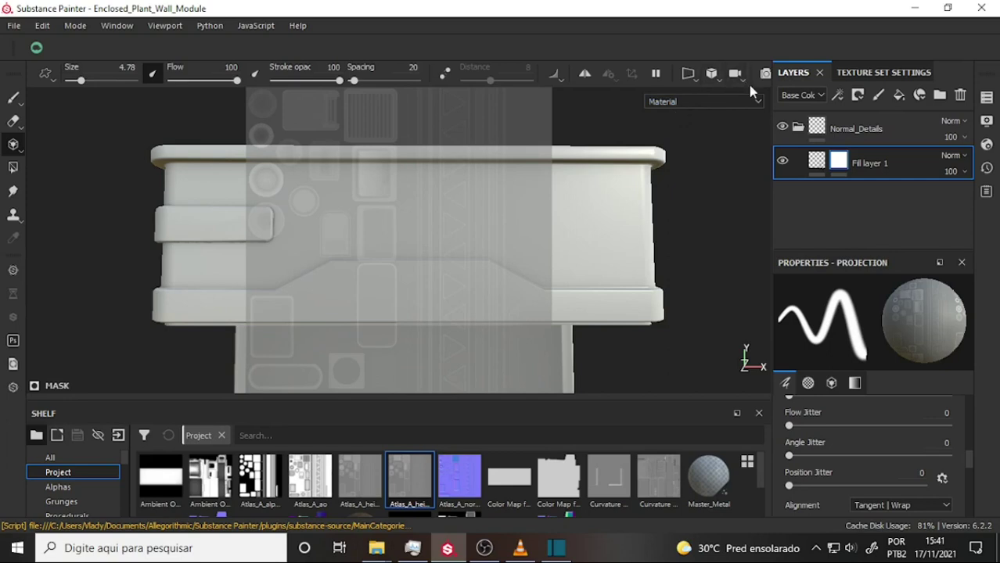
Show only the flat 2D texture layout and raise the brush Size to 100
left_click(693, 77)
left_click(736, 123)
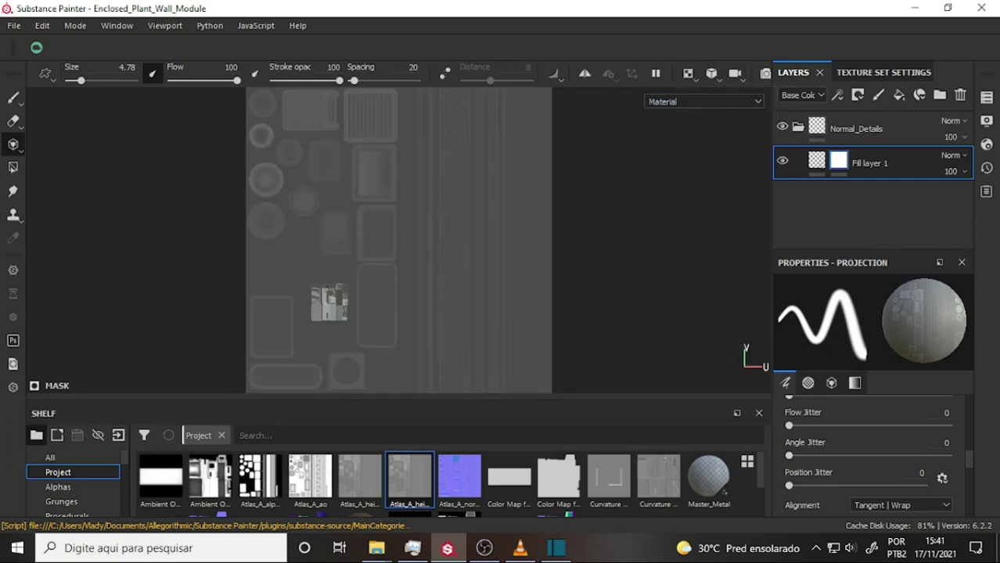
left_click_drag(82, 81, 122, 81)
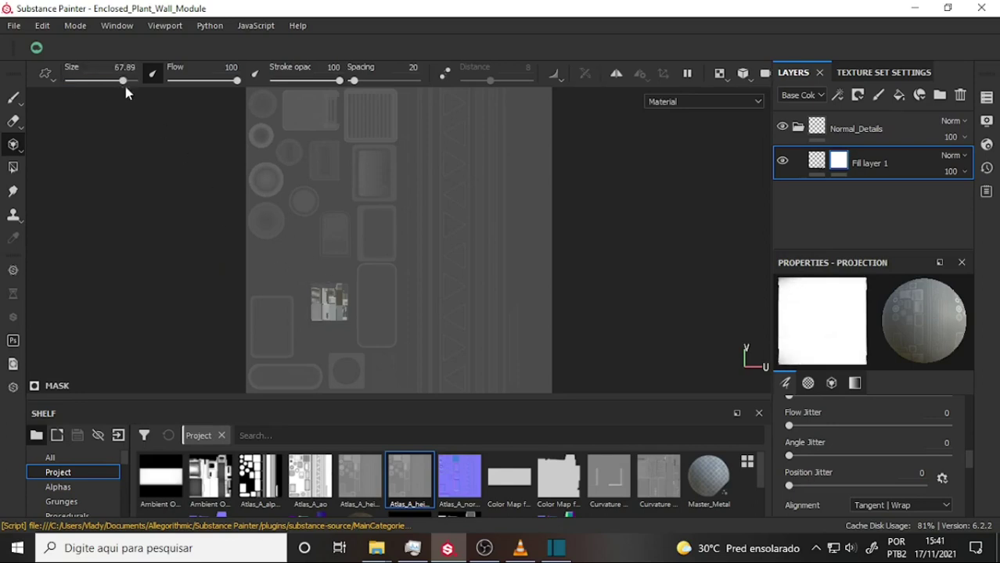
left_click_drag(124, 81, 145, 82)
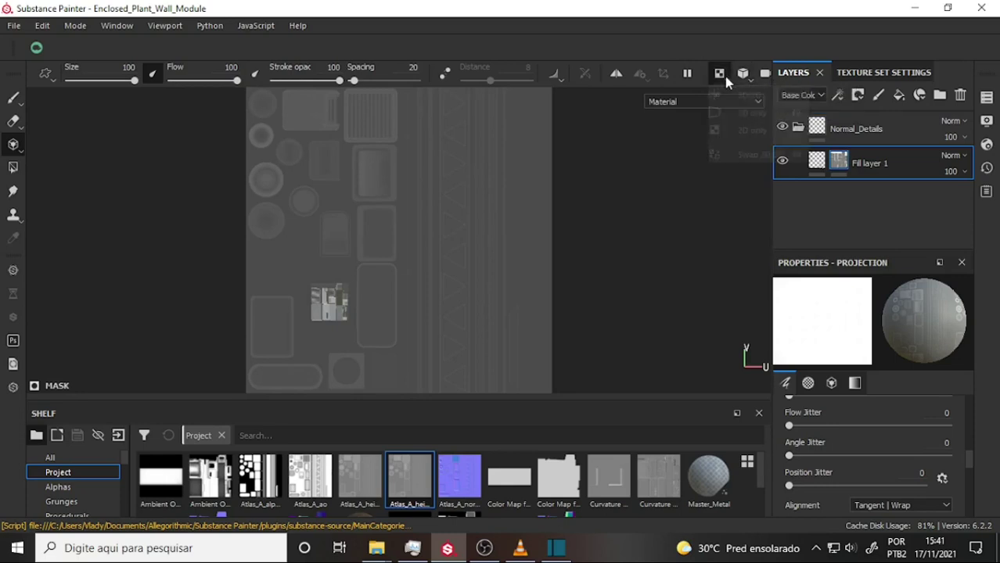
Return to the 3D view, shrink the brush, and move and enlarge the atlas stencil over the front panel
left_click(743, 112)
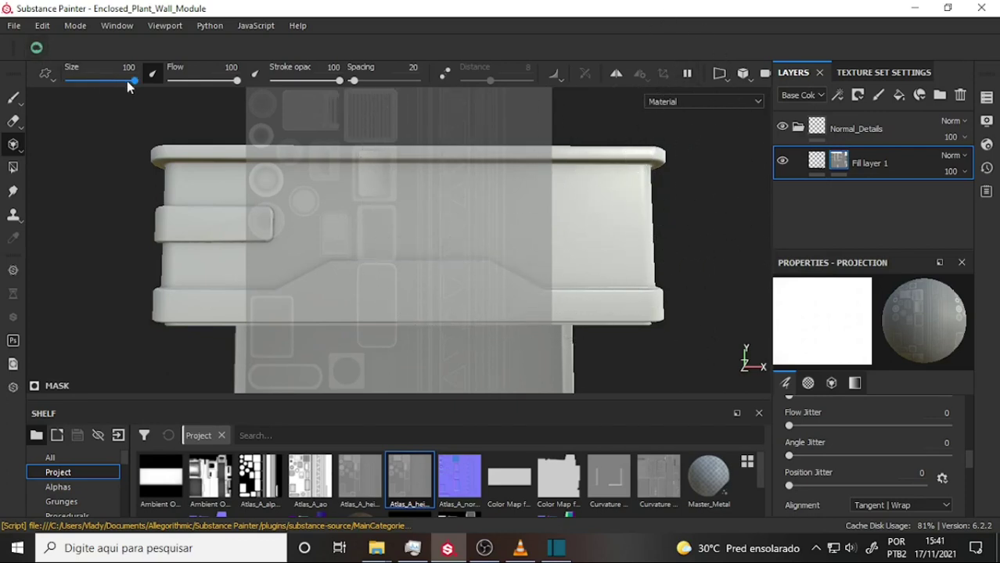
left_click_drag(134, 81, 87, 81)
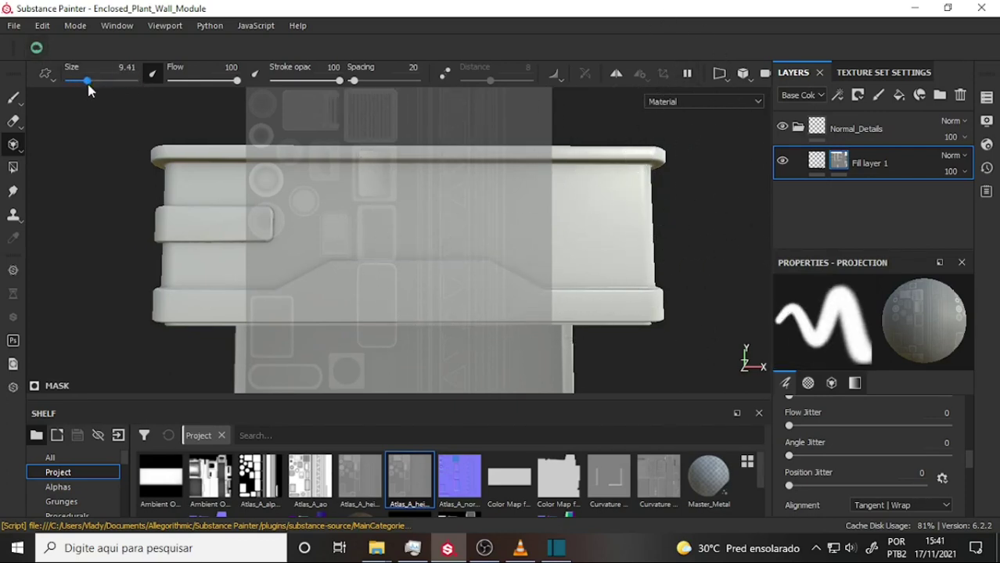
key("s")
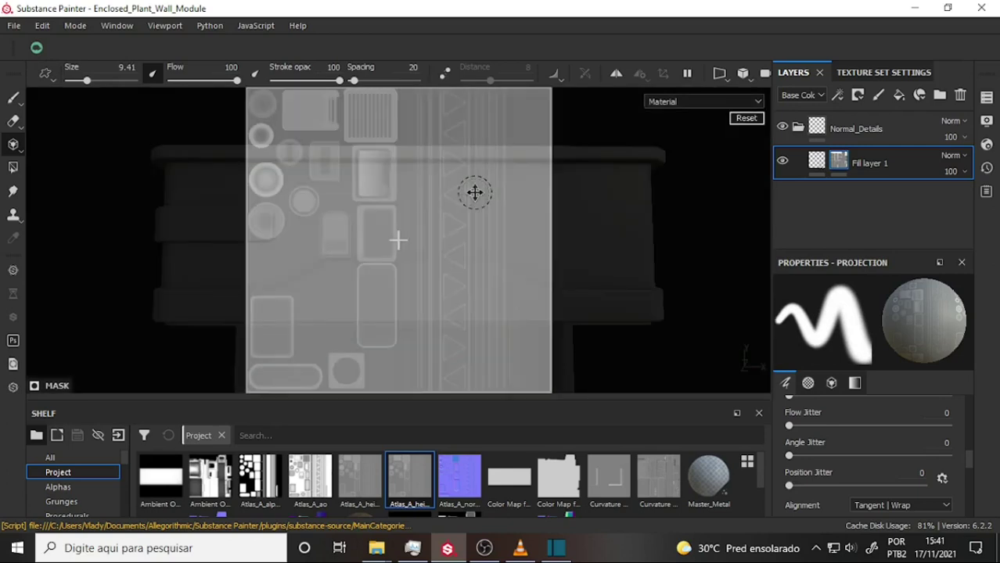
middle_click_drag(474, 193, 482, 232)
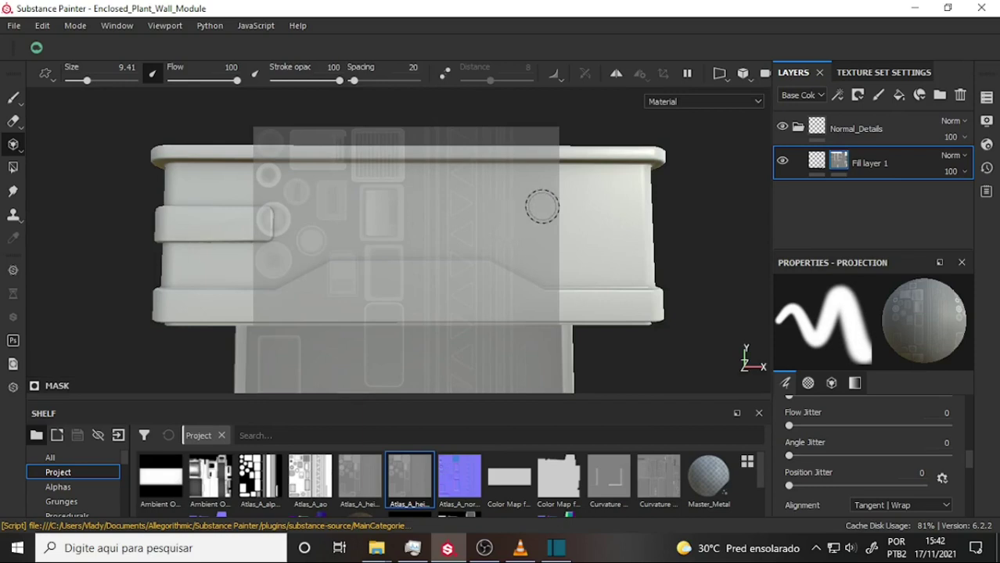
key("s")
right_click_drag(538, 205, 541, 222)
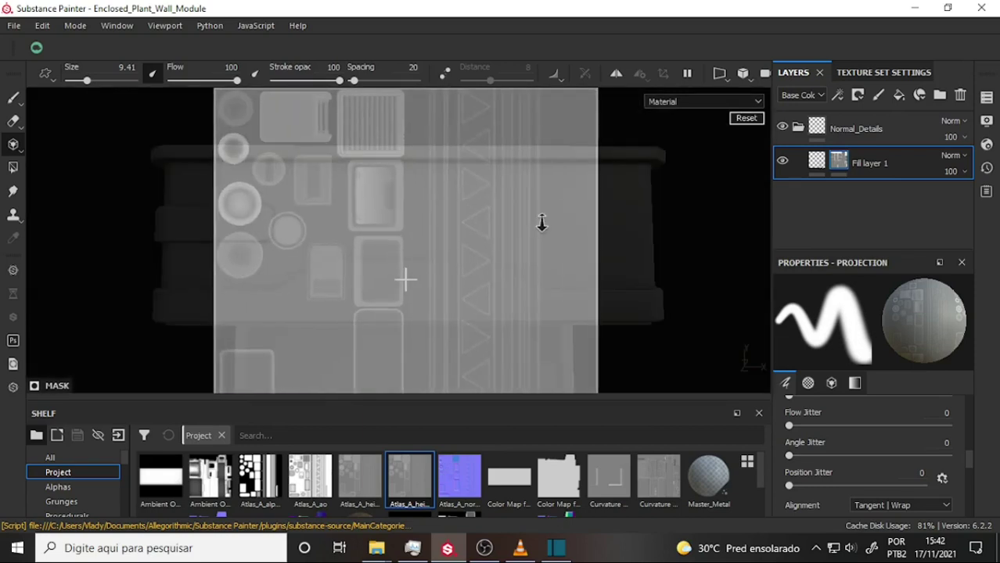
middle_click_drag(543, 215, 539, 232)
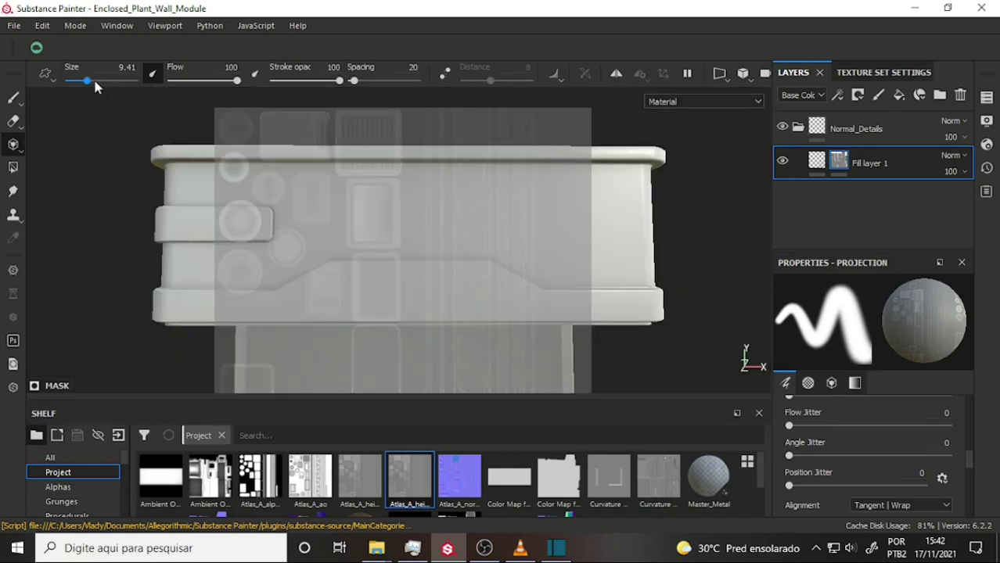
Lower the brush Size to about 2 and fine-tune the stencil's scale and position
left_click_drag(88, 86, 76, 84)
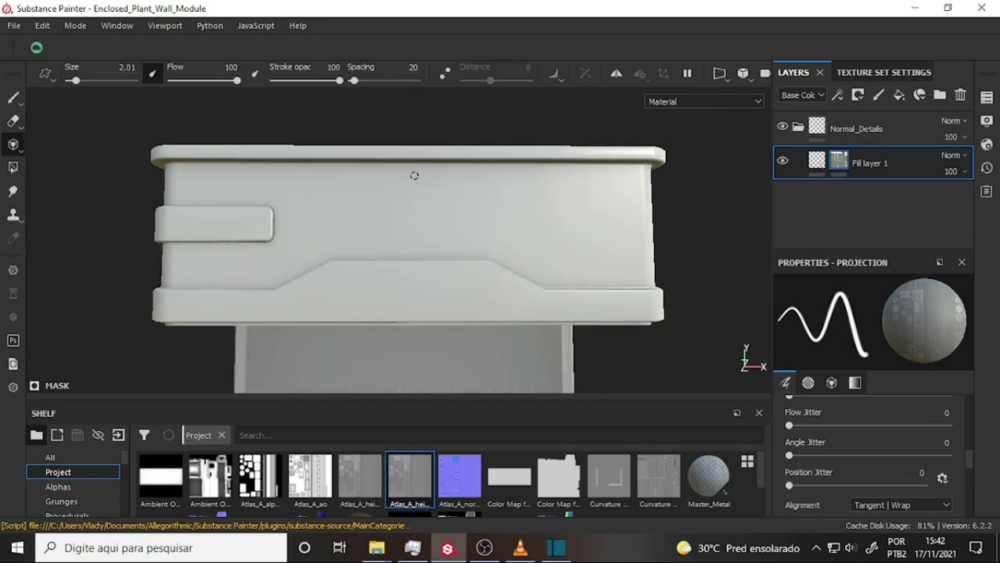
key("s")
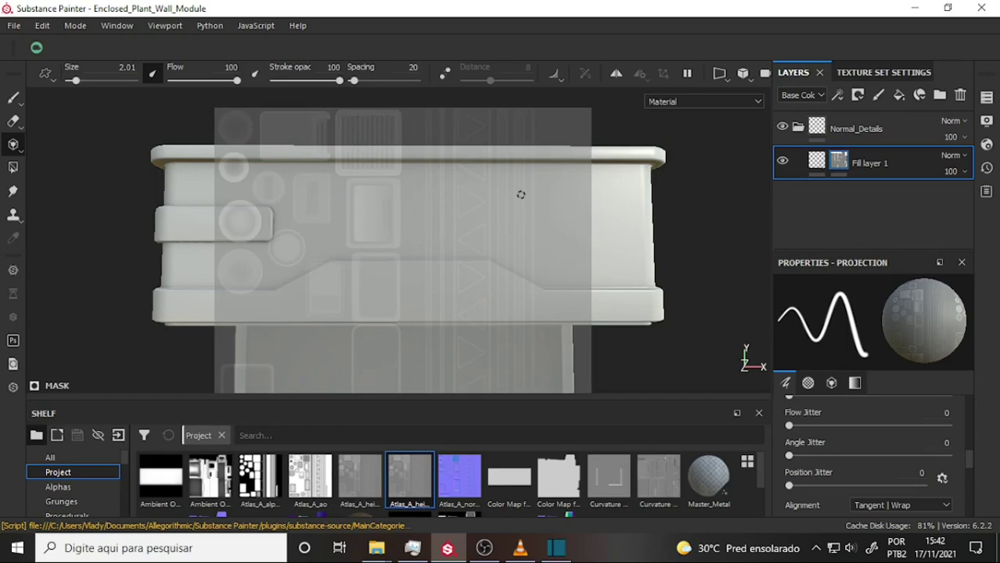
right_click_drag(520, 193, 516, 187)
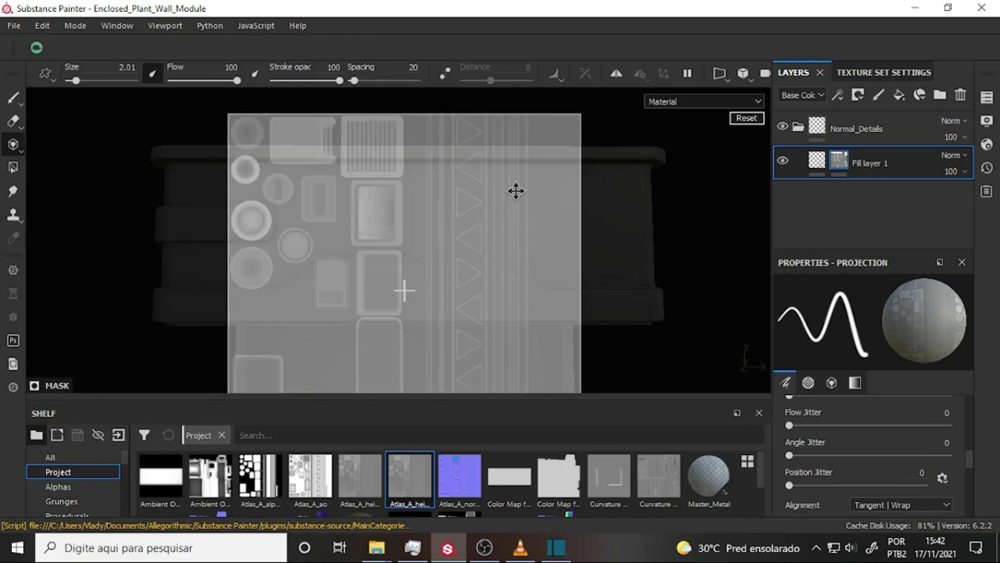
mouse_move(514, 196)
left_mouse_down()
mouse_move(505, 354)
mouse_move(509, 193)
left_mouse_up()
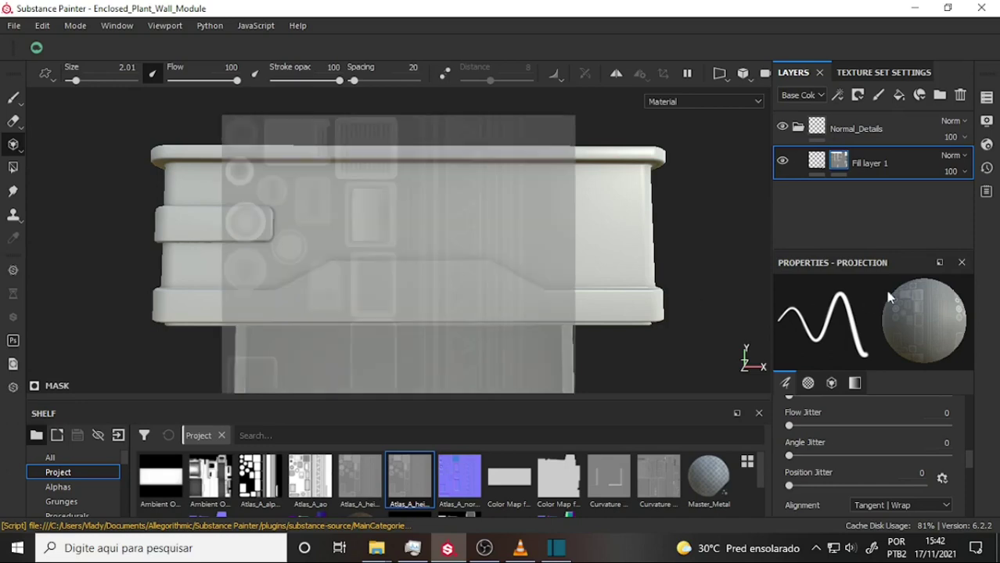
Lower Fill layer 1's height value to -1 and zoom in on the wall's front panel
left_click(816, 161)
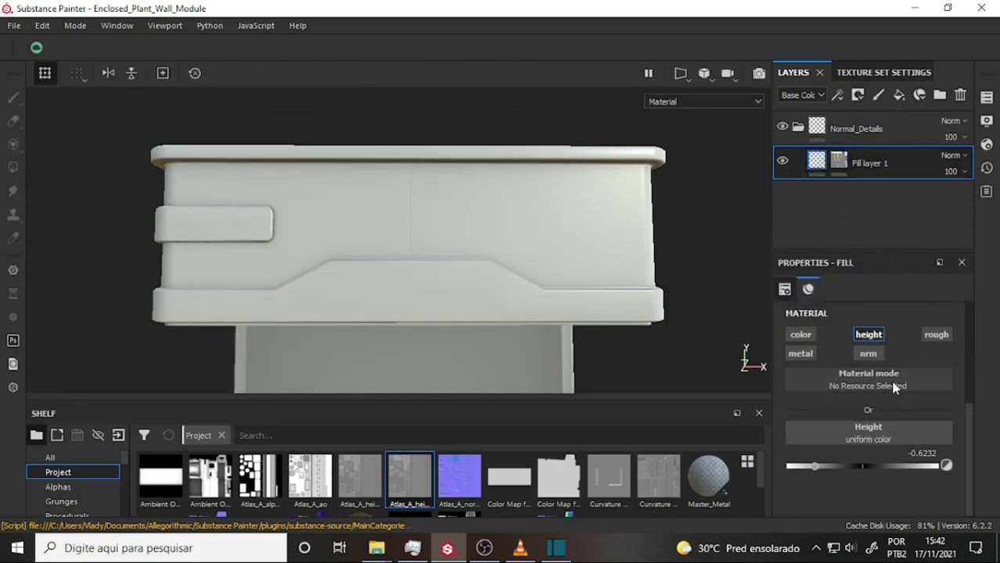
left_click_drag(815, 468, 758, 459)
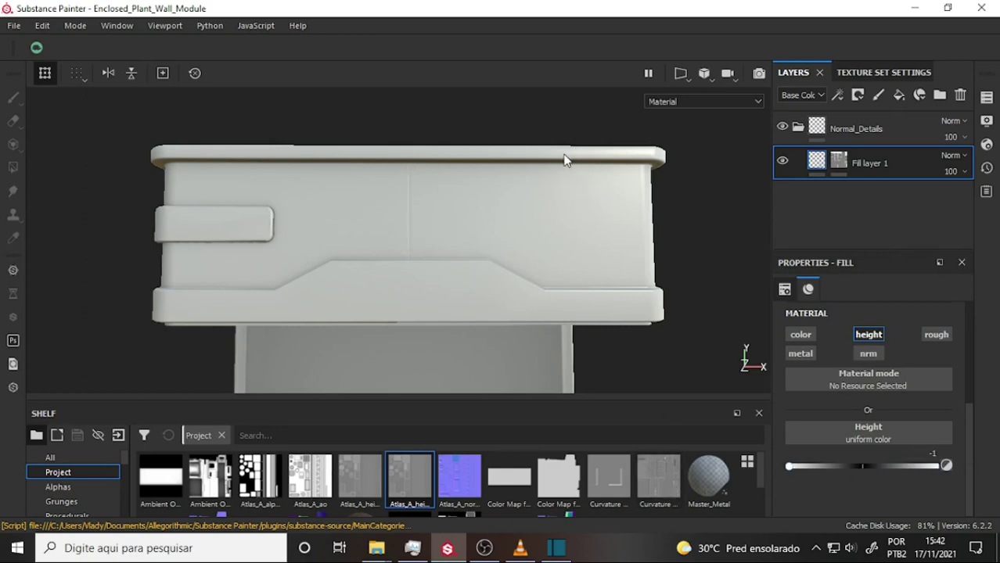
middle_click_drag(564, 159, 564, 205, "alt")
left_click_drag(563, 205, 552, 219, "alt")
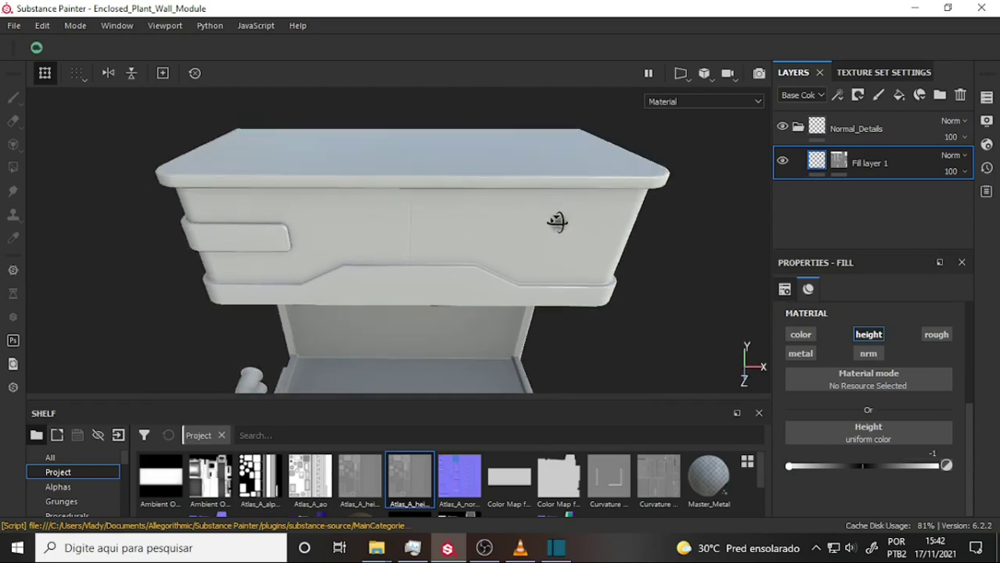
scroll(551, 215, "up", 5)
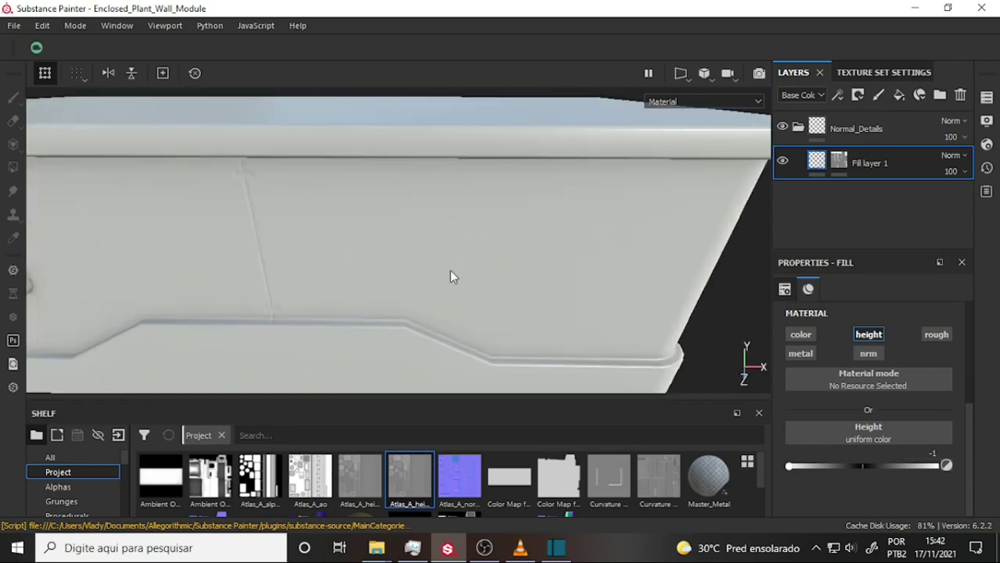
middle_click_drag(449, 269, 542, 215, "alt")
scroll(542, 216, "down", 3)
scroll(545, 217, "up", 4)
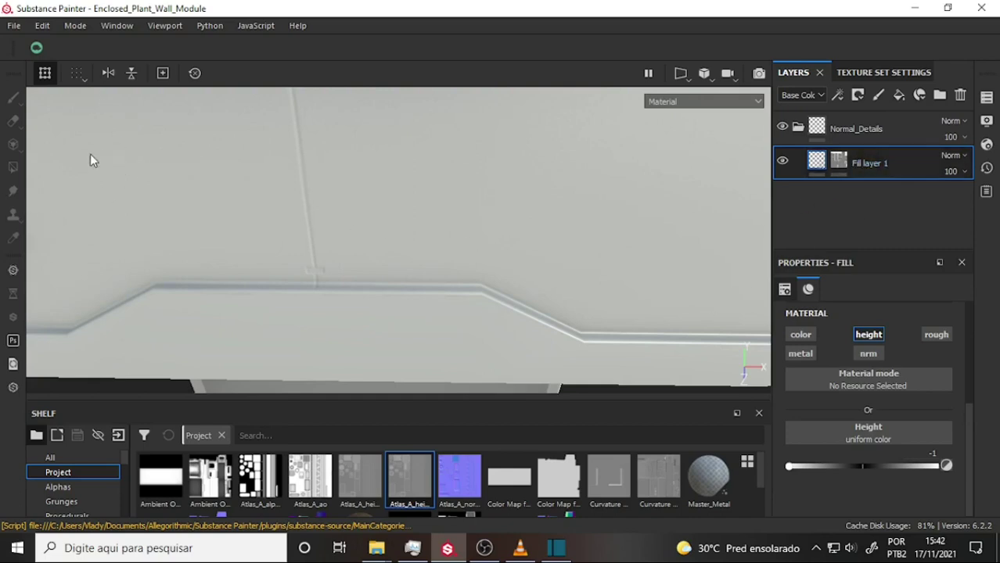
Select Fill layer 1's mask and pan the wall so its dark horizontal trim sits under the atlas overlay
left_click(838, 161)
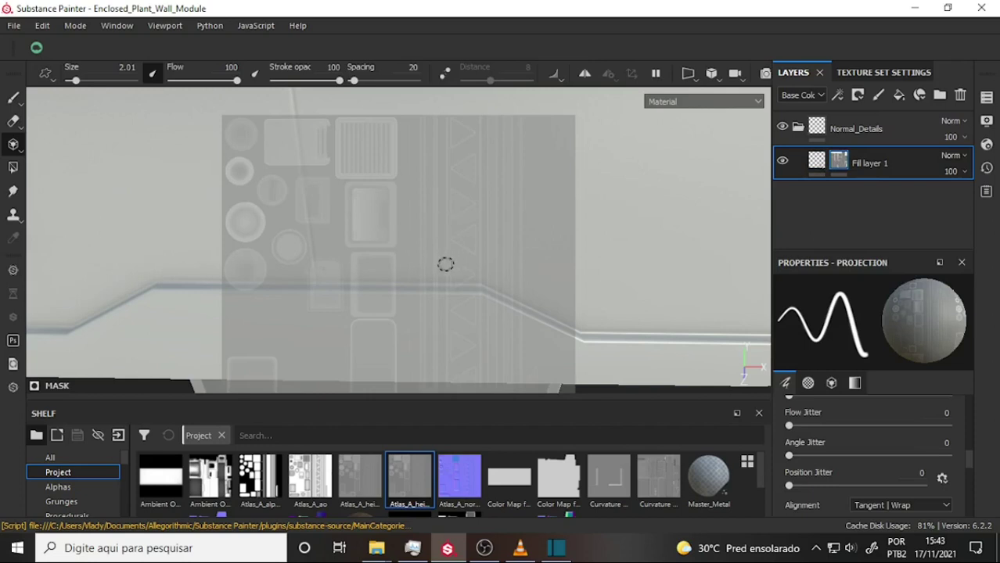
mouse_move(446, 264)
middle_mouse_down()
mouse_move(452, 223)
mouse_move(448, 310)
middle_mouse_up()
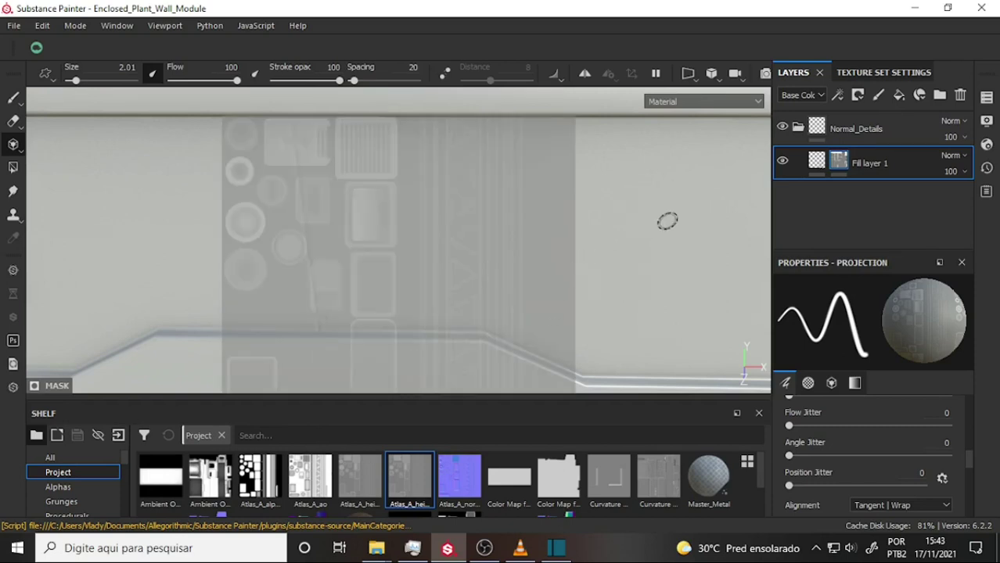
mouse_move(665, 218)
middle_mouse_down()
mouse_move(709, 268)
mouse_move(688, 195)
middle_mouse_up()
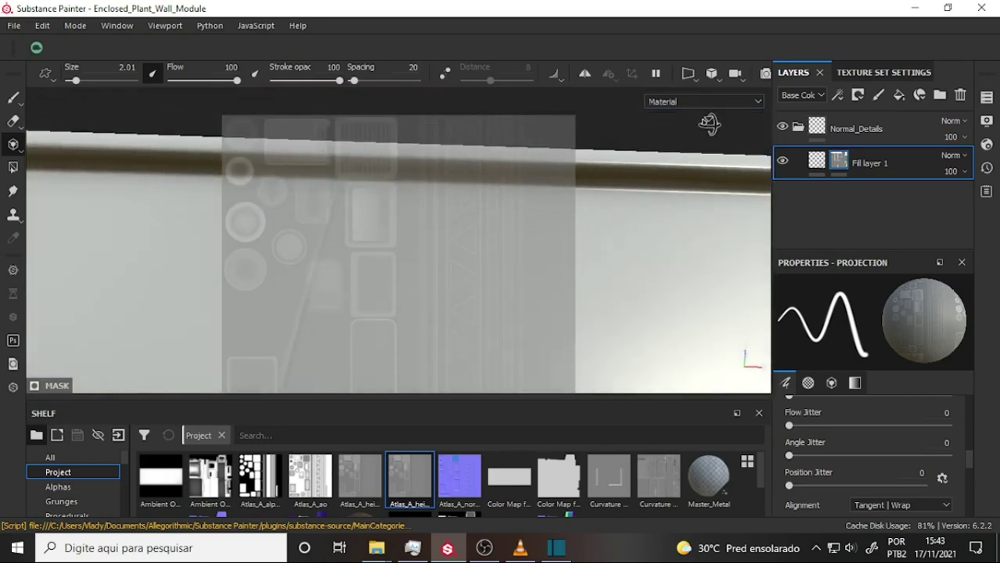
mouse_move(670, 230)
middle_mouse_down()
mouse_move(665, 325)
mouse_move(643, 400)
mouse_move(584, 418)
middle_mouse_up()
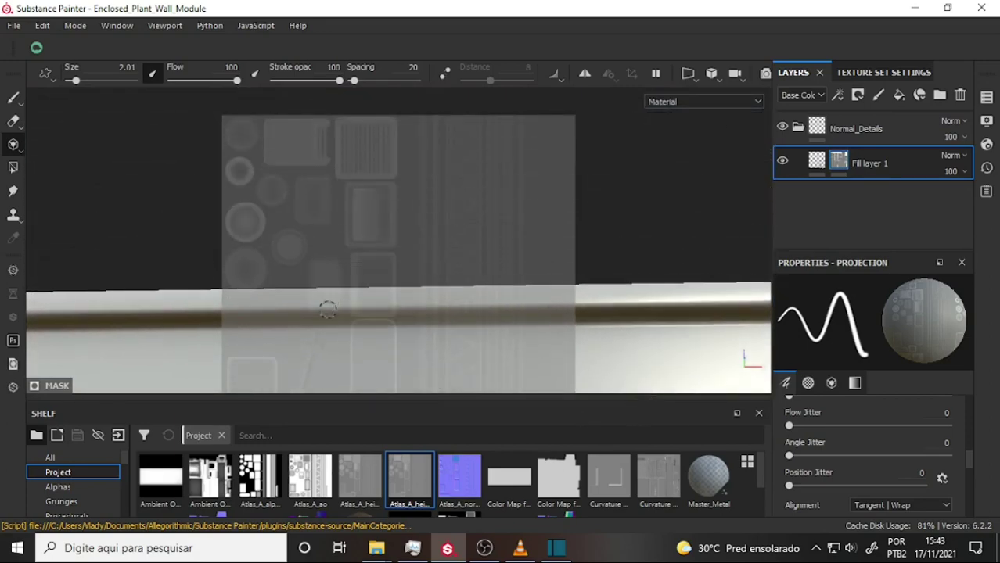
key("h")
key("h")
middle_click_drag(624, 259, 632, 142, "alt")
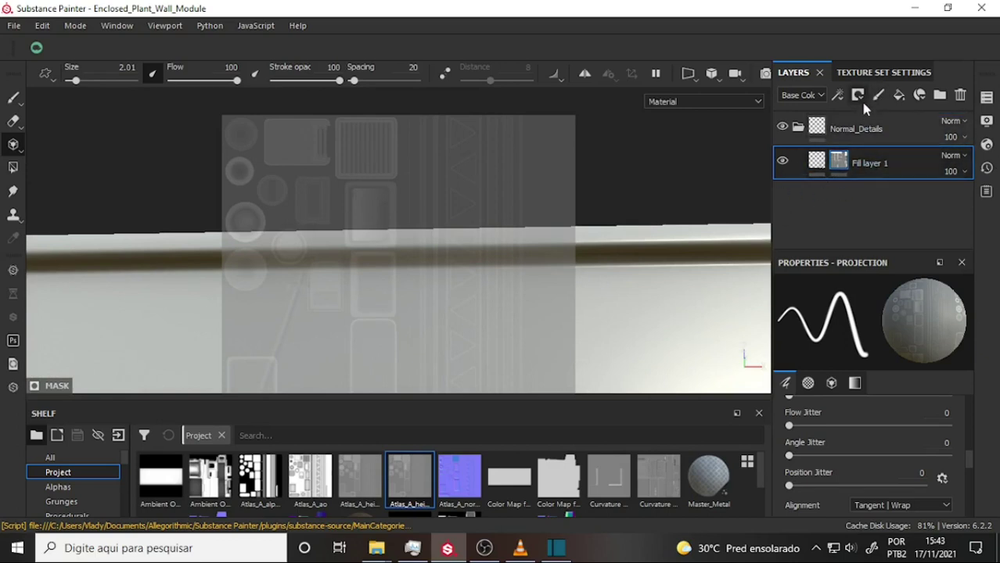
Add a Levels effect to Fill layer 1, then remove it again
left_click(836, 95)
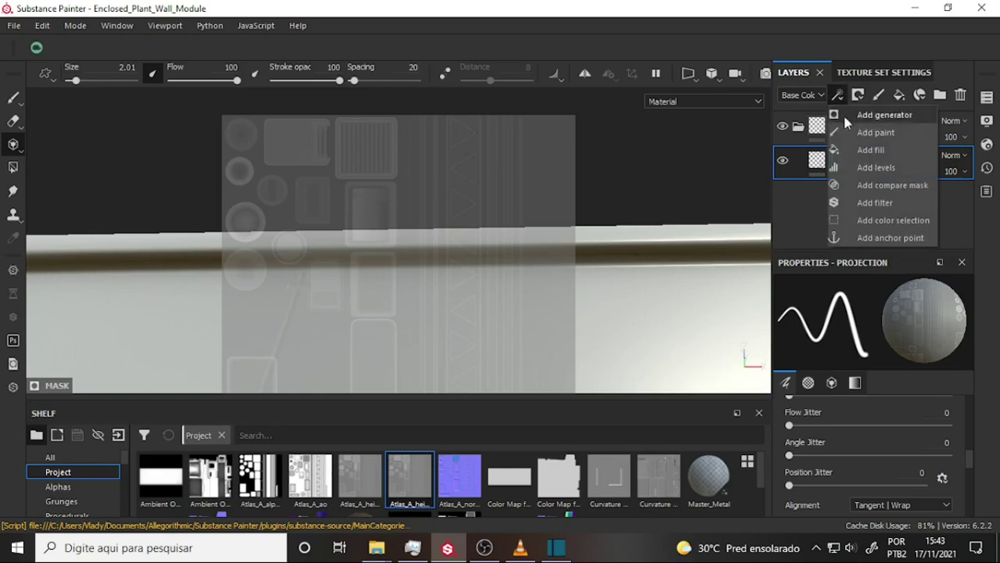
left_click(877, 168)
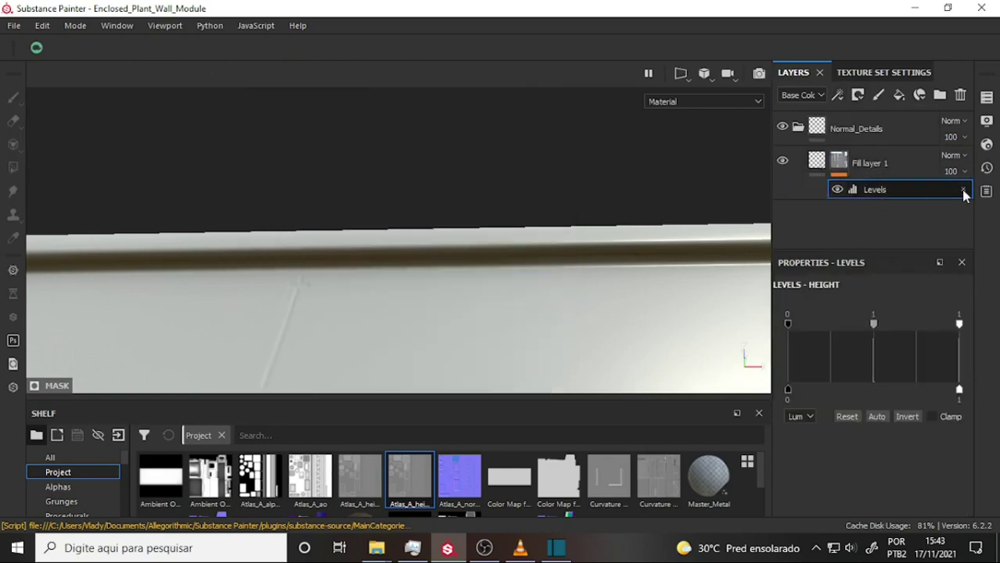
left_click(963, 192)
left_click(817, 162)
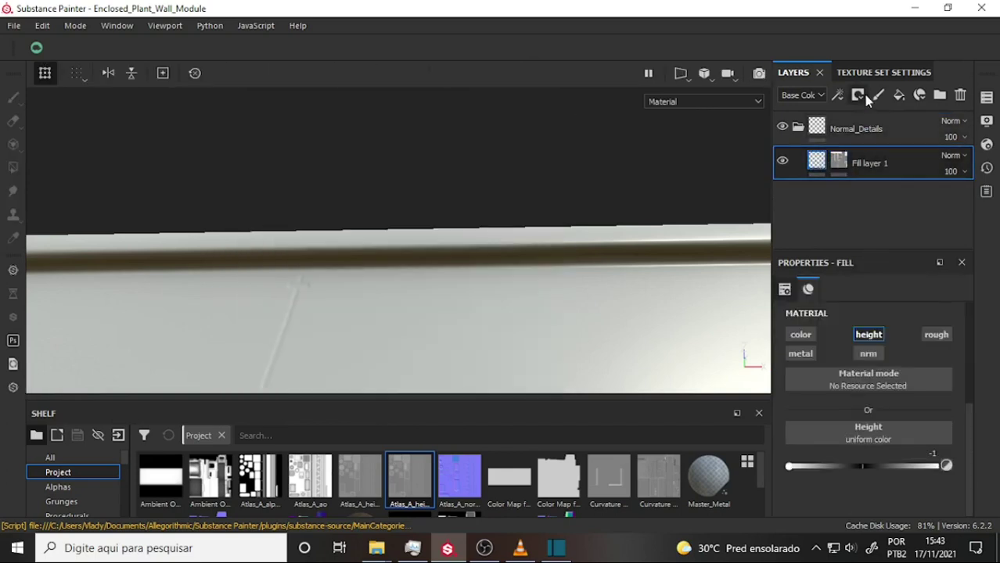
Re-add Levels on the Height channel with input levels 0.308, 2.296 and 1
left_click(858, 96)
left_click(838, 95)
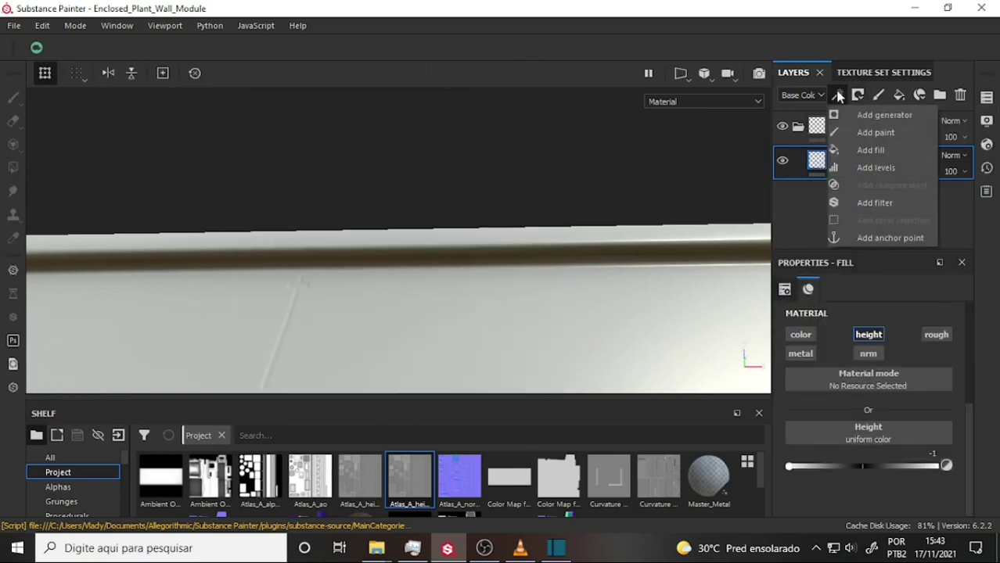
left_click(875, 168)
left_click(928, 312)
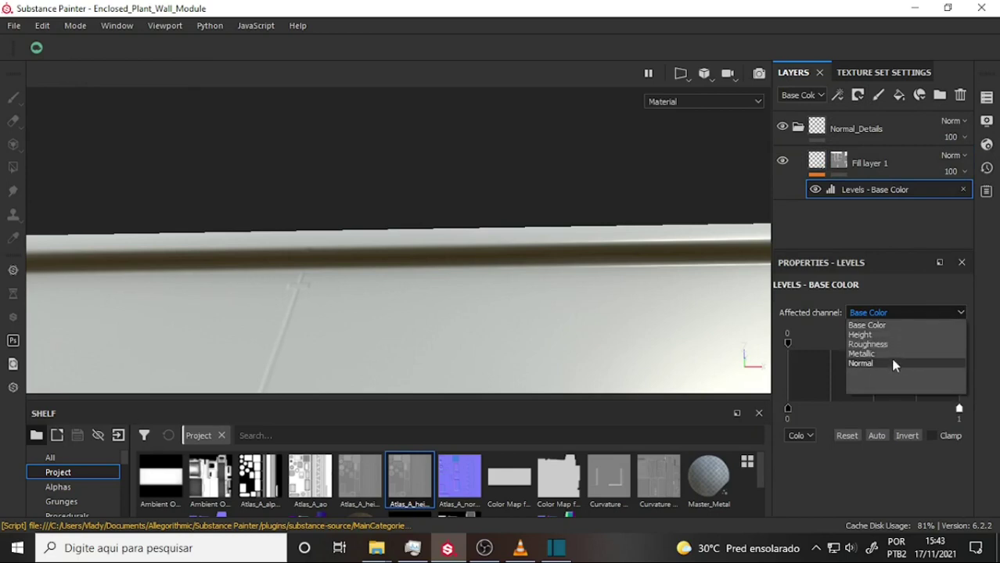
left_click(883, 334)
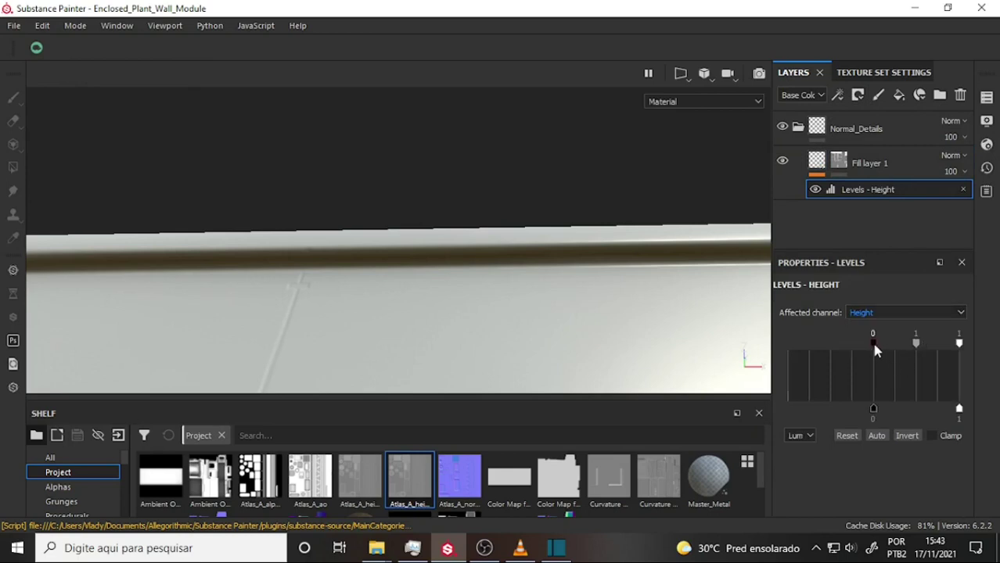
mouse_move(929, 344)
left_mouse_down()
mouse_move(940, 346)
mouse_move(931, 348)
left_mouse_up()
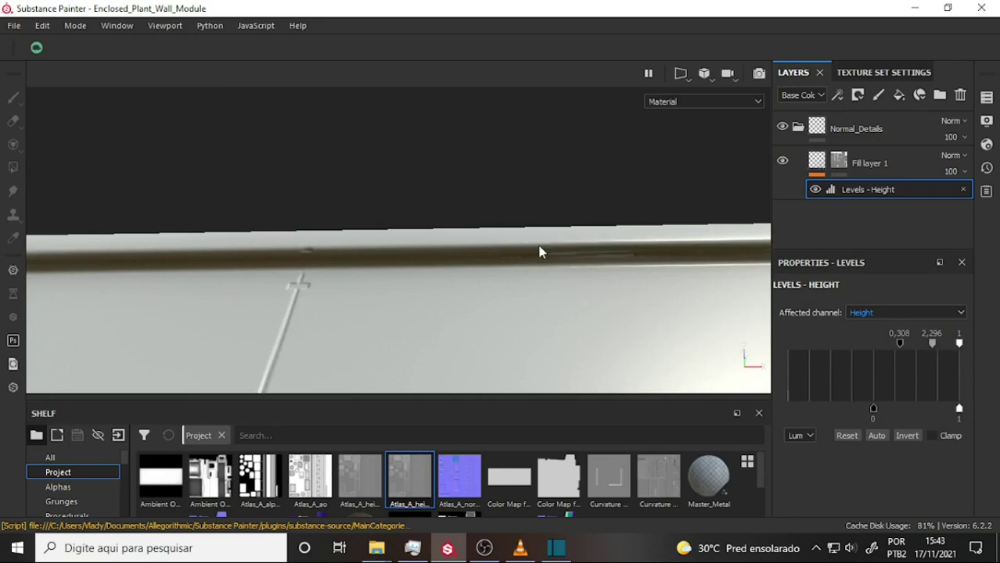
left_click(861, 158)
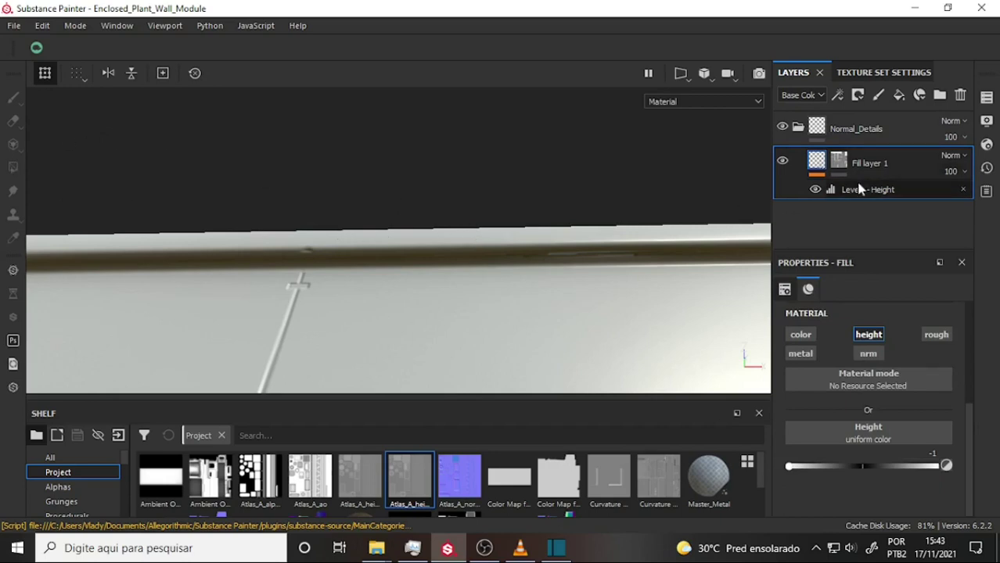
Return to projecting on Fill layer 1's mask and frame the trim's rounded right corner under the atlas
left_click(13, 144)
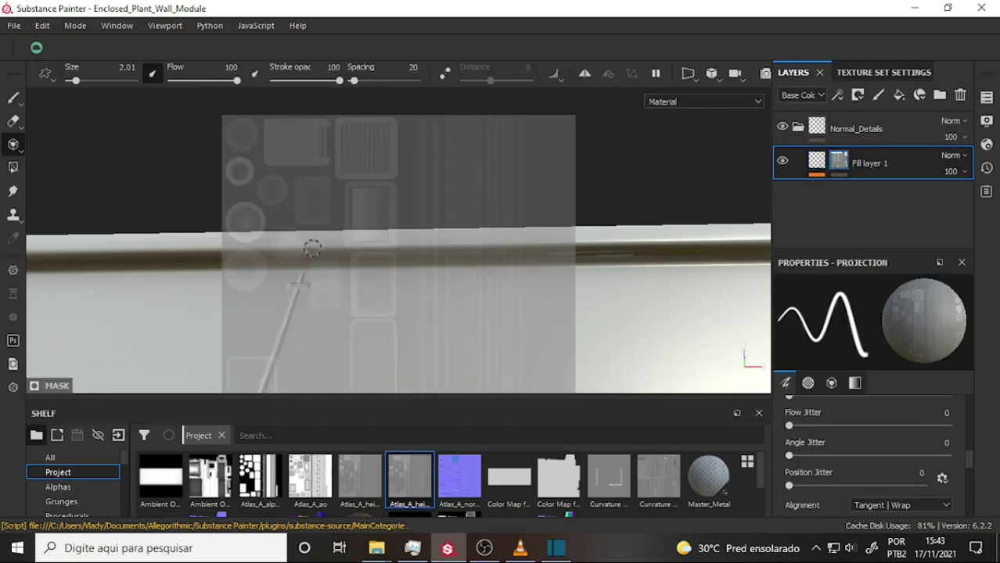
mouse_move(397, 233)
middle_mouse_down("alt")
mouse_move(426, 257)
mouse_move(416, 314)
mouse_move(403, 310)
middle_mouse_up("alt")
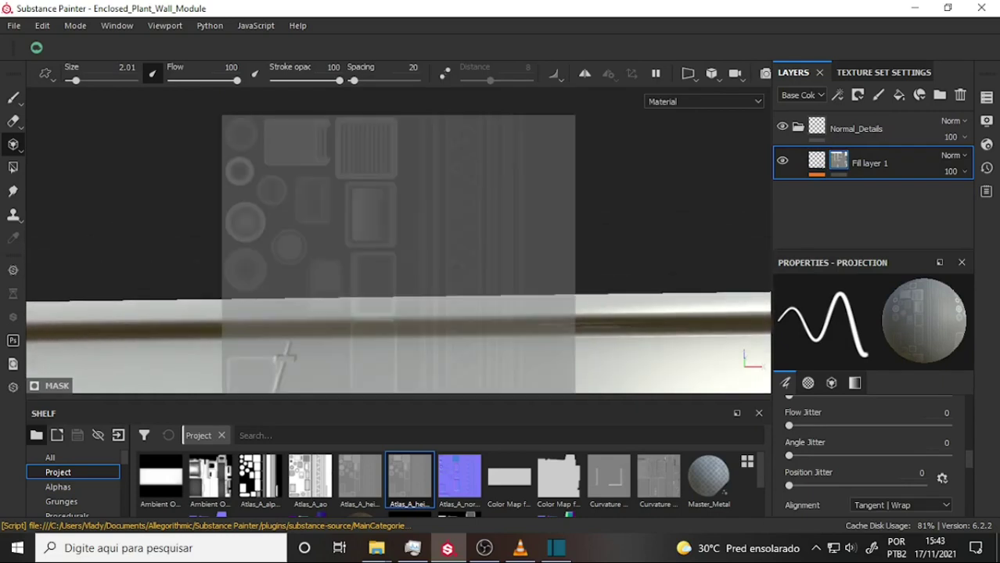
middle_click_drag(469, 231, 478, 132, "alt")
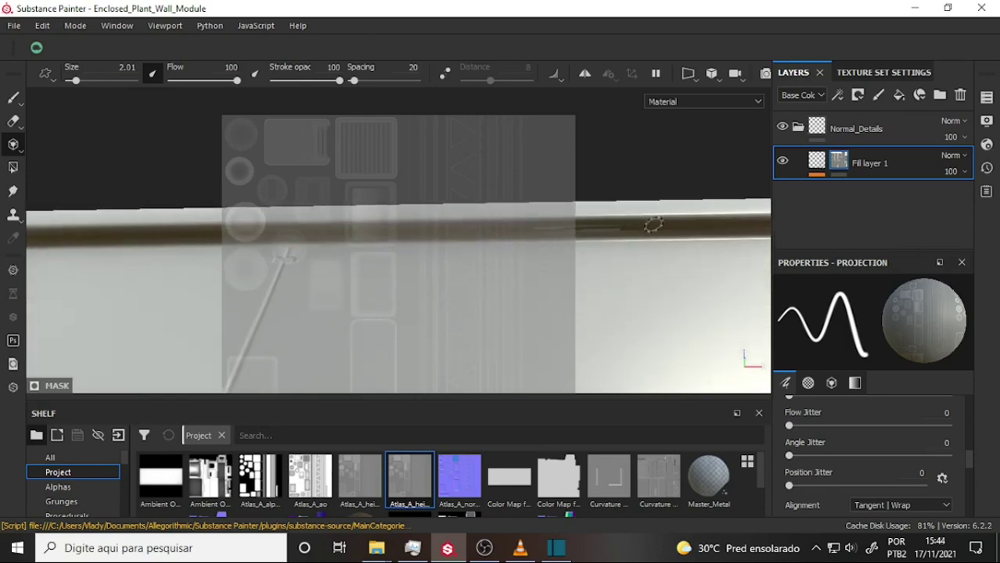
mouse_move(650, 225)
middle_mouse_down("alt")
mouse_move(487, 273)
mouse_move(507, 258)
mouse_move(245, 261)
mouse_move(476, 266)
mouse_move(473, 280)
mouse_move(417, 326)
mouse_move(345, 335)
middle_mouse_up("alt")
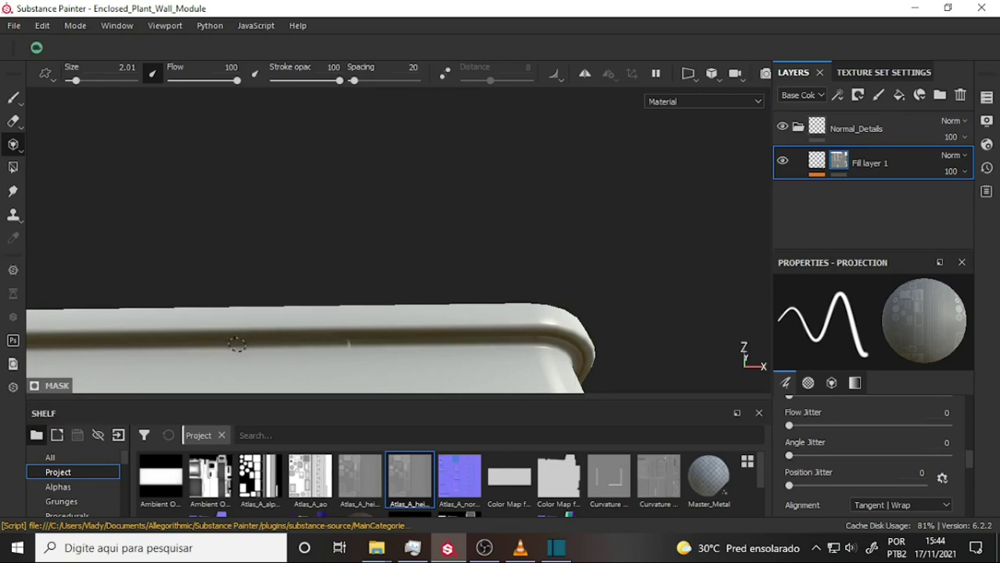
key("s")
mouse_move(475, 319)
middle_mouse_down("alt")
mouse_move(509, 309)
mouse_move(419, 330)
middle_mouse_up("alt")
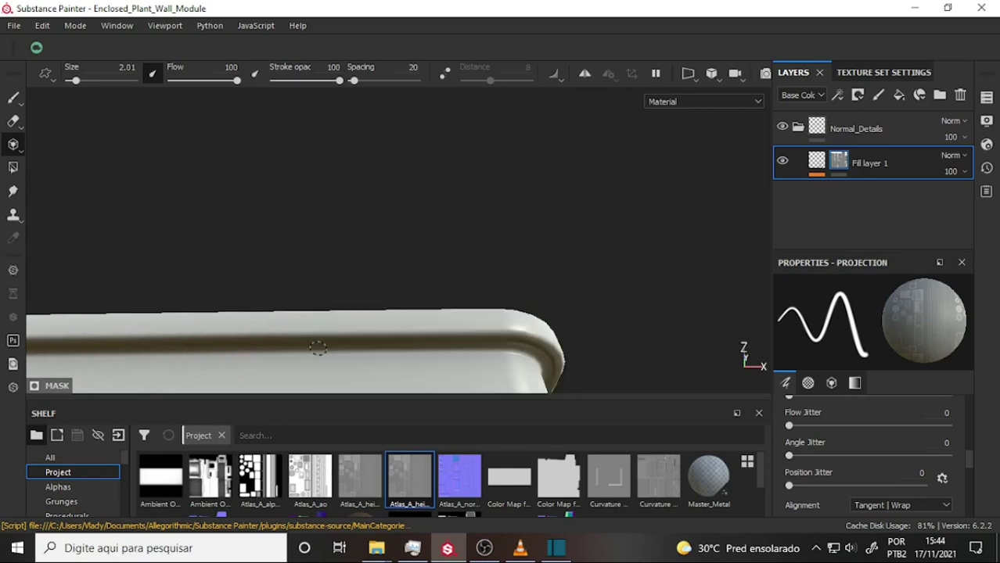
key("s")
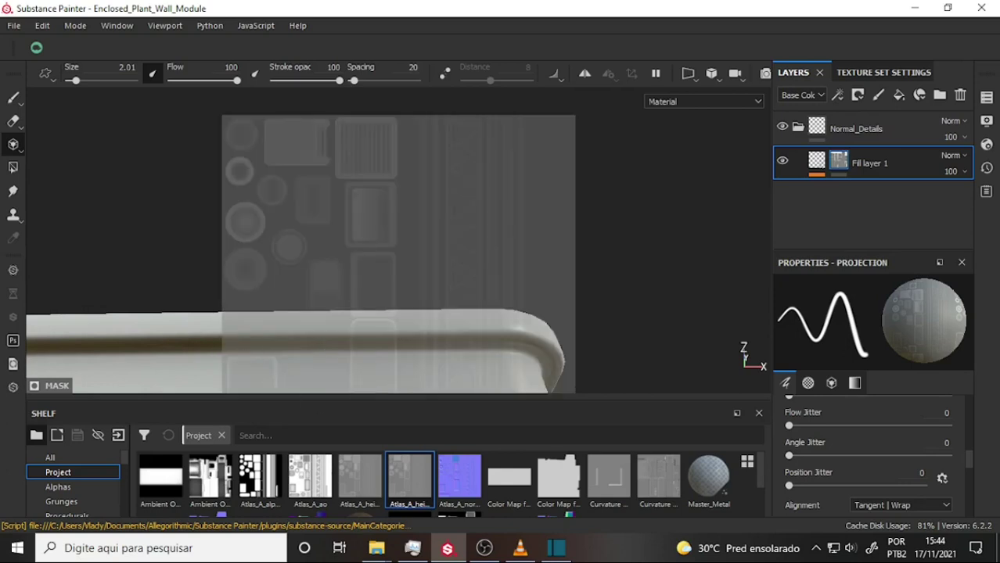
Orbit and pan to an angled view of the wall module's front panel
mouse_move(687, 237)
left_mouse_down("alt")
mouse_move(676, 170)
mouse_move(683, 190)
mouse_move(579, 259)
mouse_move(509, 256)
mouse_move(675, 261)
mouse_move(385, 252)
left_mouse_up("alt")
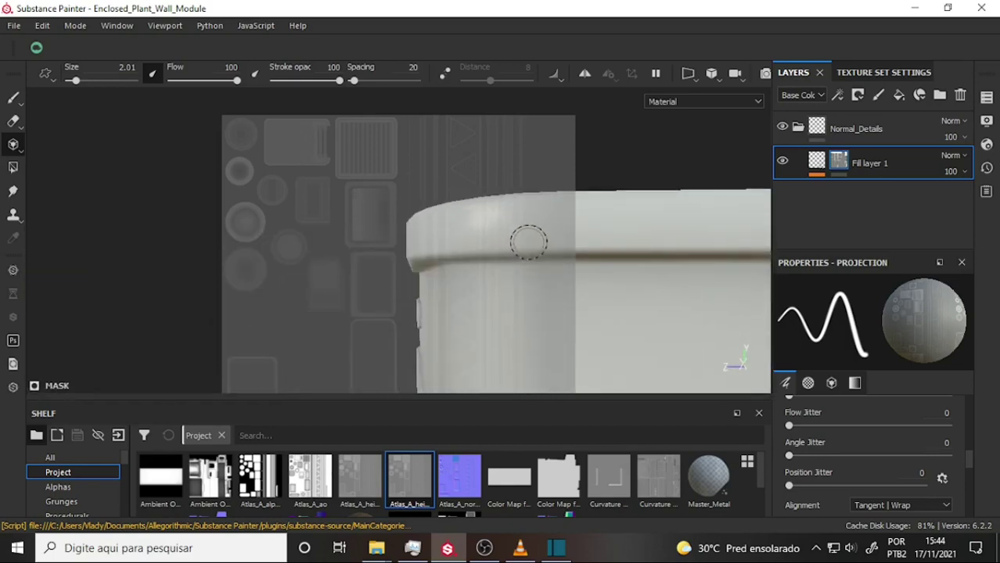
left_click_drag(528, 238, 532, 243, "alt")
middle_click_drag(624, 266, 432, 185, "alt")
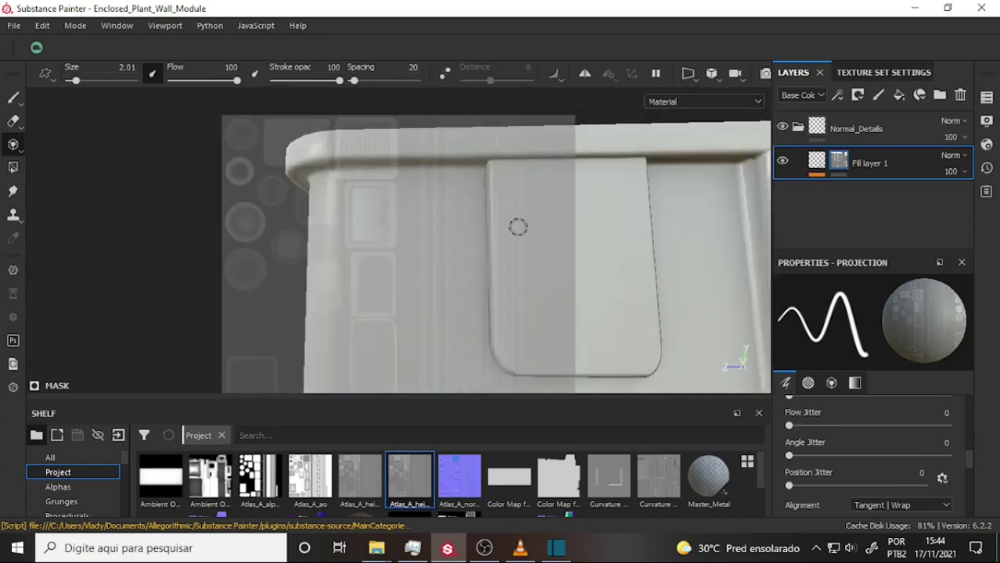
left_click_drag(518, 227, 513, 216, "alt")
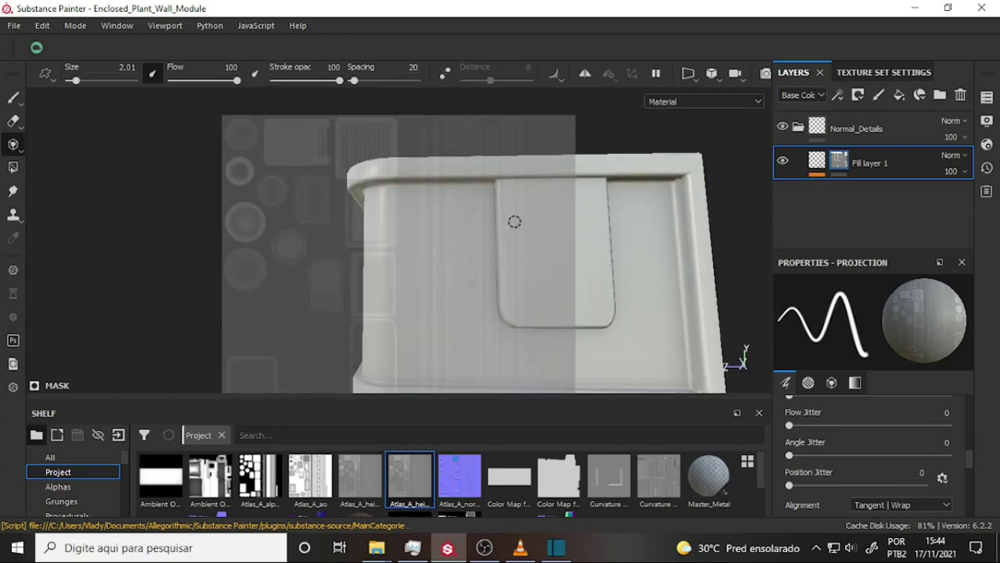
middle_click_drag(513, 216, 478, 187, "alt")
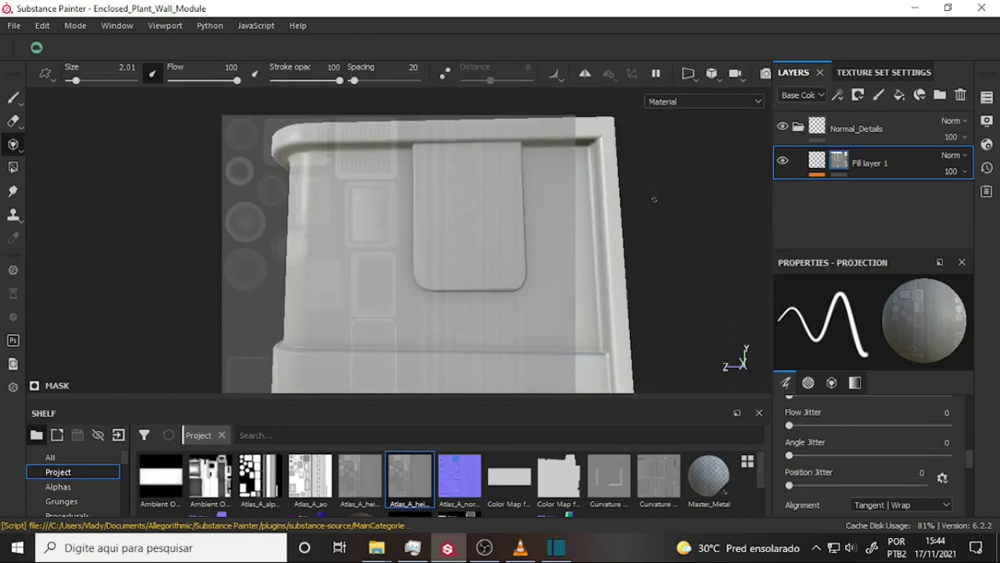
mouse_move(653, 199)
left_mouse_down("alt")
mouse_move(661, 223)
mouse_move(647, 192)
mouse_move(659, 213)
mouse_move(657, 201)
left_mouse_up("alt")
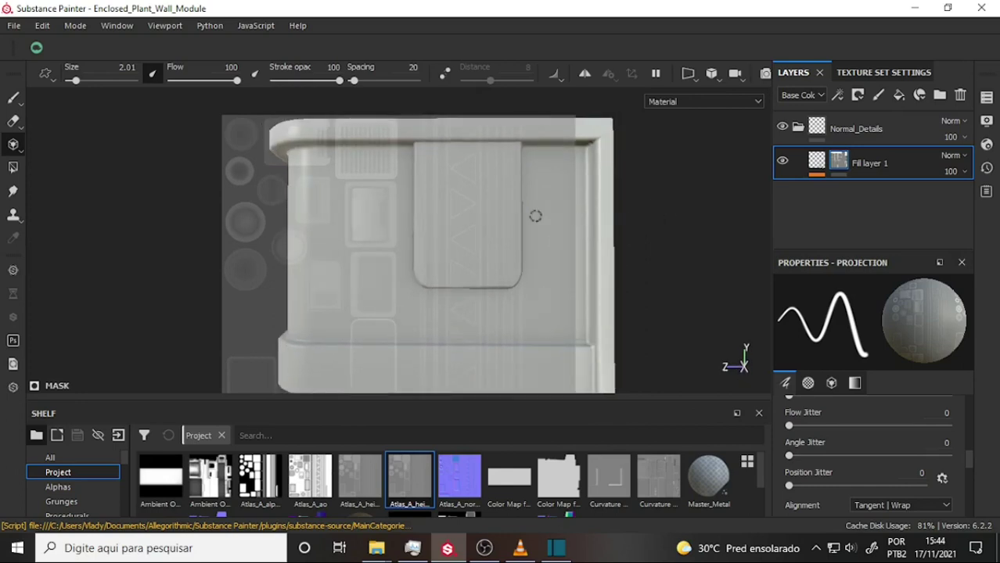
Scale and position the height atlas, then stamp a vertical panel line down the left front face
key("s")
mouse_move(460, 186)
right_mouse_down()
mouse_move(497, 212)
mouse_move(475, 192)
mouse_move(479, 207)
mouse_move(482, 188)
mouse_move(491, 211)
right_mouse_up()
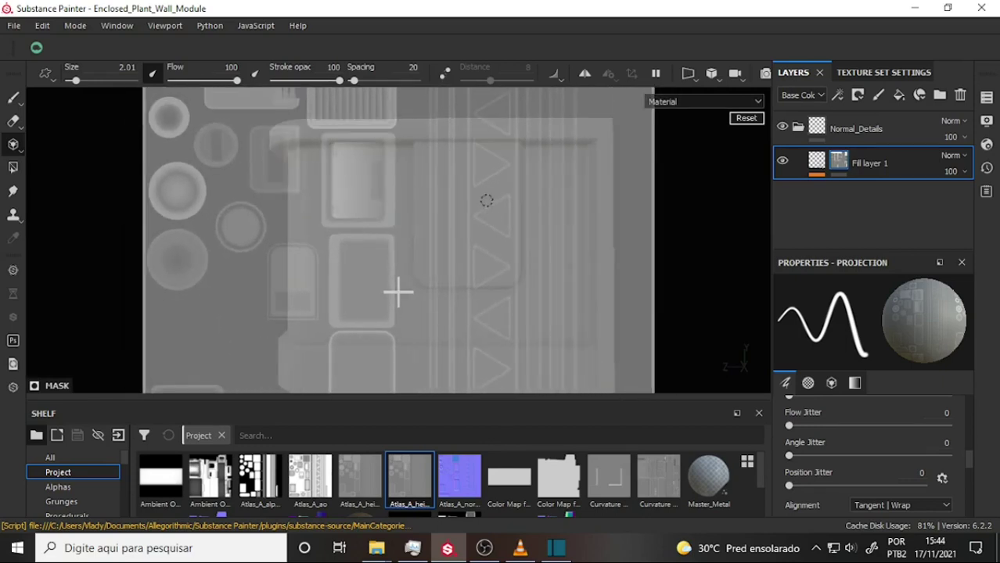
middle_click_drag(486, 201, 419, 253)
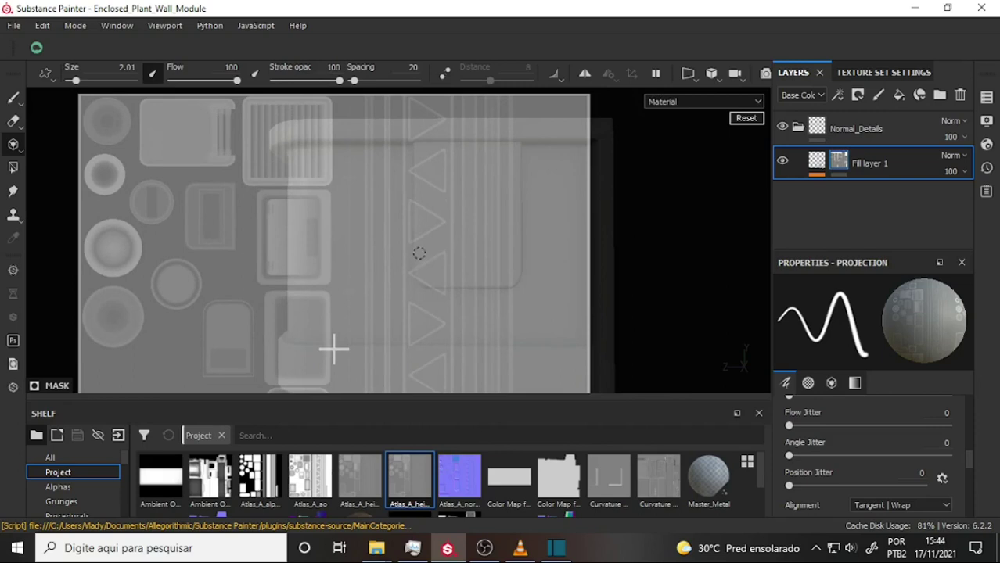
mouse_move(419, 253)
right_mouse_down()
mouse_move(422, 277)
mouse_move(423, 245)
right_mouse_up()
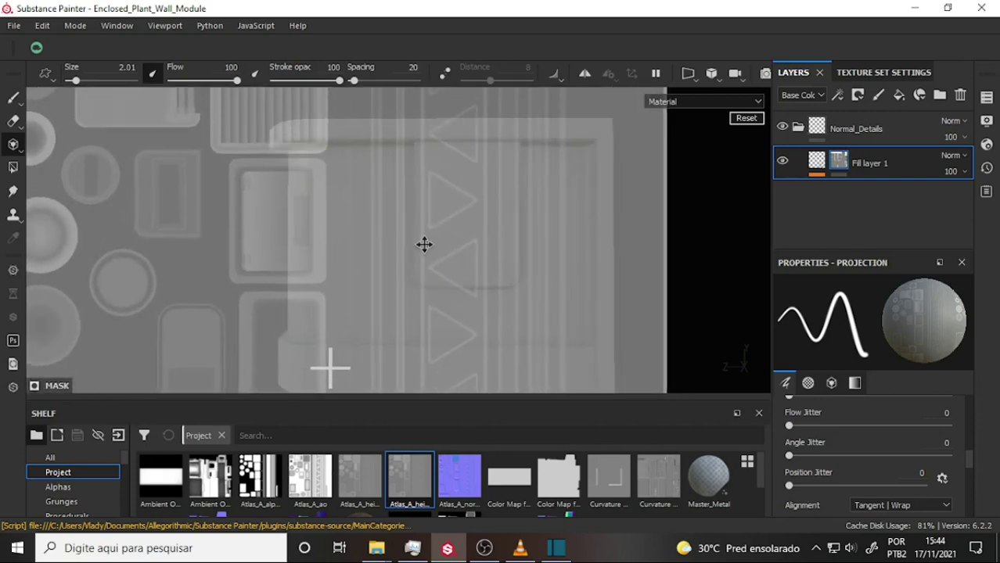
mouse_move(423, 245)
middle_mouse_down()
mouse_move(416, 270)
mouse_move(407, 269)
middle_mouse_up()
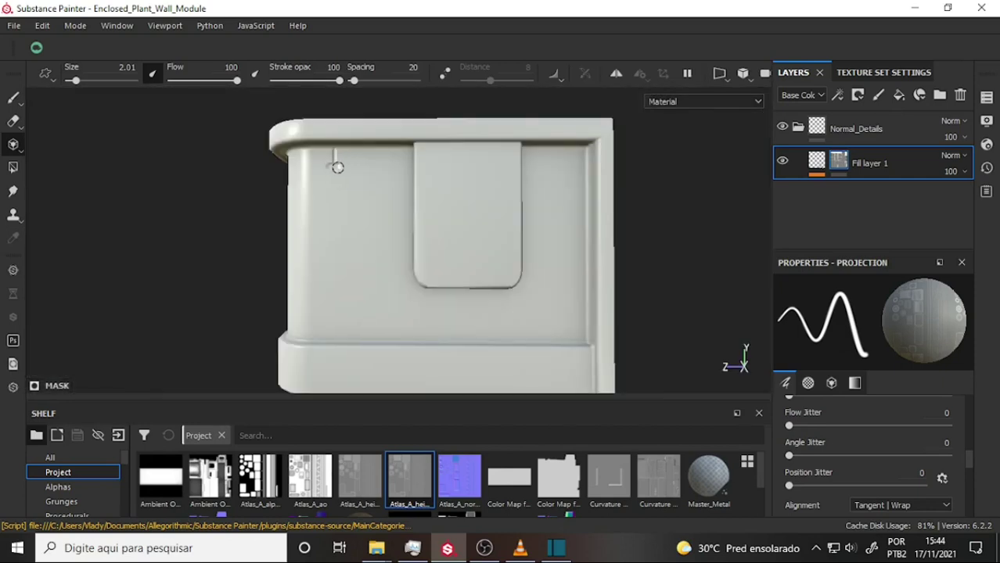
left_click_drag(328, 166, 330, 323)
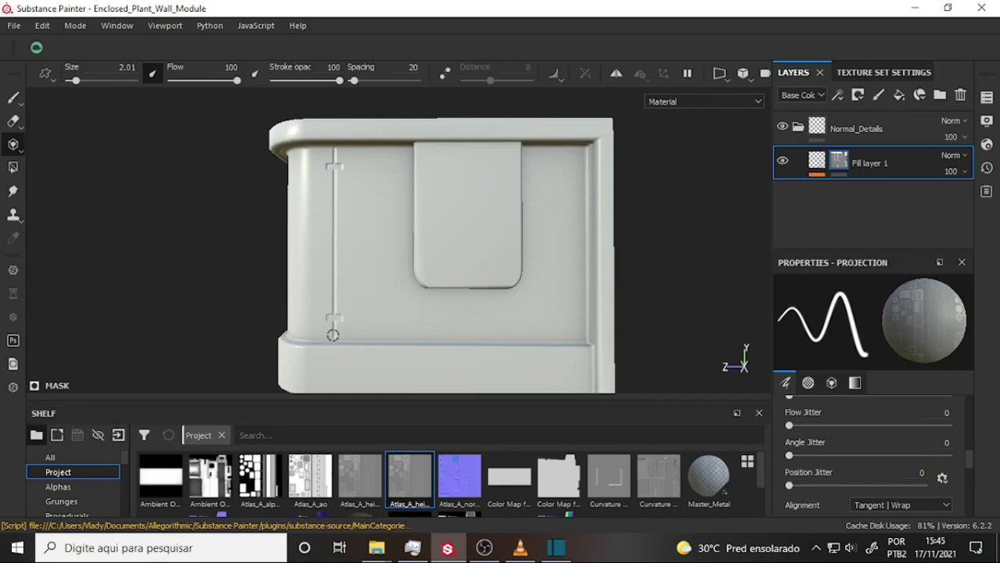
Show the atlas overlay again and orbit around the module toward its upper block
key("s")
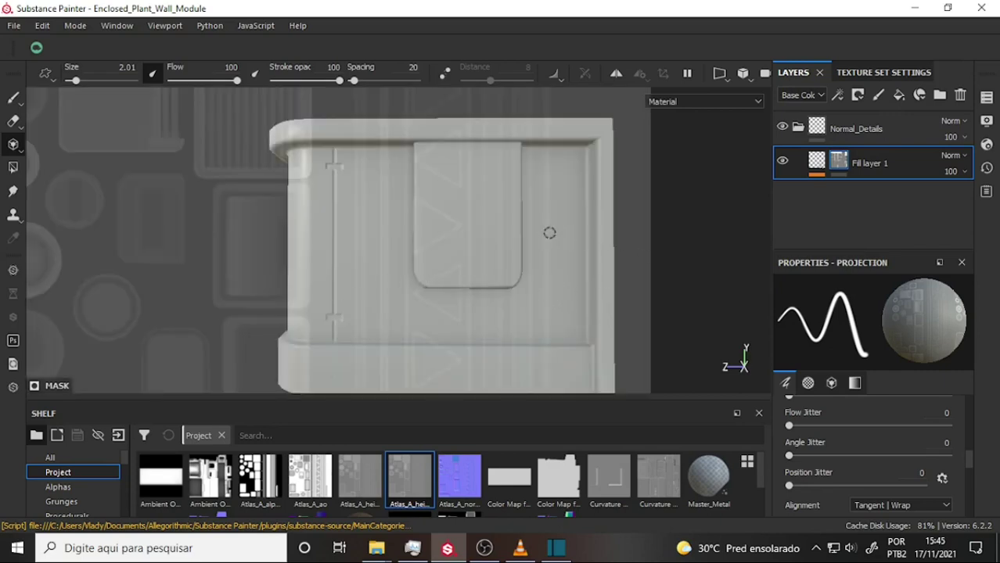
middle_click_drag(548, 234, 551, 217)
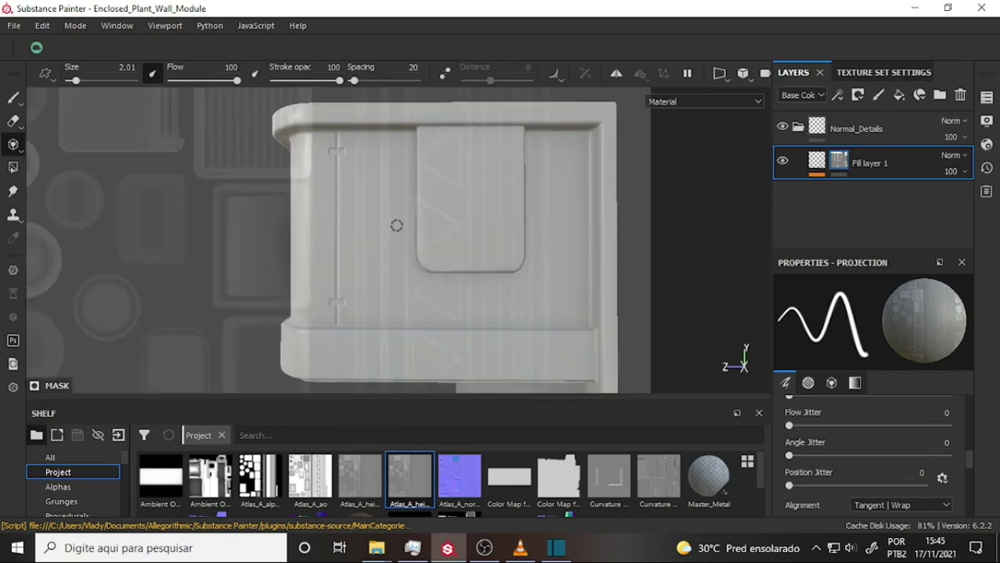
mouse_move(396, 225)
left_mouse_down("alt")
mouse_move(473, 223)
mouse_move(325, 231)
left_mouse_up("alt")
left_click_drag(256, 223, 356, 215, "alt")
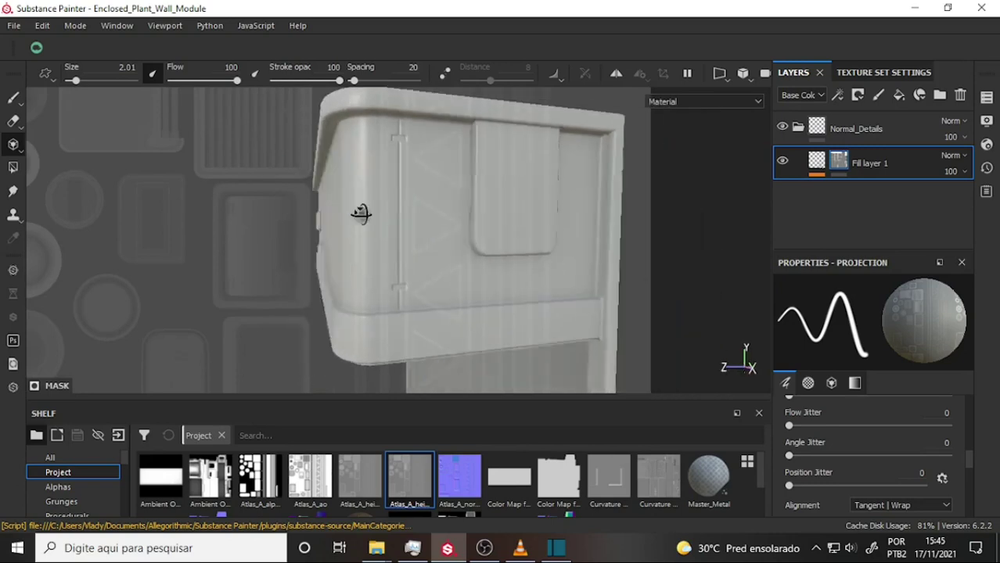
right_click_drag(357, 214, 604, 212, "alt")
mouse_move(348, 203)
left_mouse_down("alt")
mouse_move(381, 178)
mouse_move(406, 203)
mouse_move(454, 213)
left_mouse_up("alt")
mouse_move(362, 217)
left_mouse_down("alt")
mouse_move(565, 223)
mouse_move(363, 215)
mouse_move(390, 232)
mouse_move(661, 229)
mouse_move(620, 232)
mouse_move(508, 205)
mouse_move(649, 207)
left_mouse_up("alt")
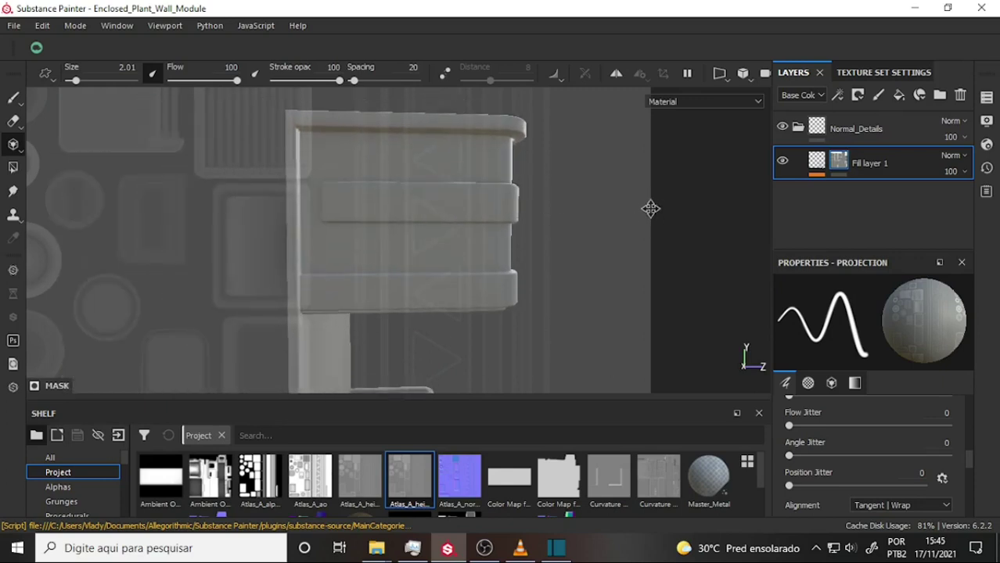
Bring the upper block into a frontal view and rescale the atlas over its horizontal ledges
middle_click_drag(649, 208, 648, 217, "alt")
mouse_move(647, 218)
left_mouse_down("alt")
mouse_move(596, 214)
mouse_move(625, 211)
left_mouse_up("alt")
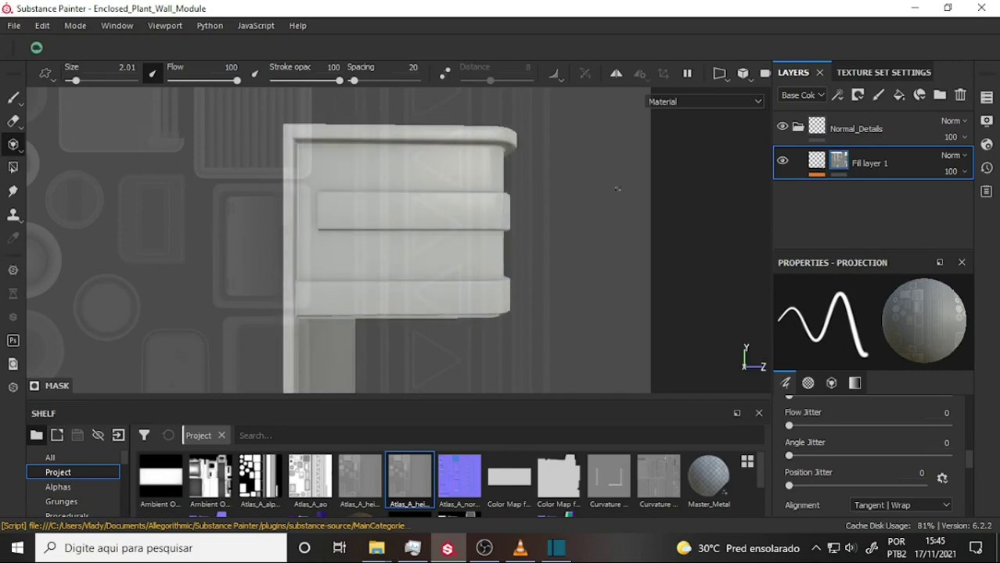
mouse_move(612, 193)
left_mouse_down()
mouse_move(577, 179)
mouse_move(674, 204)
mouse_move(661, 118)
mouse_move(676, 121)
mouse_move(681, 141)
left_mouse_up()
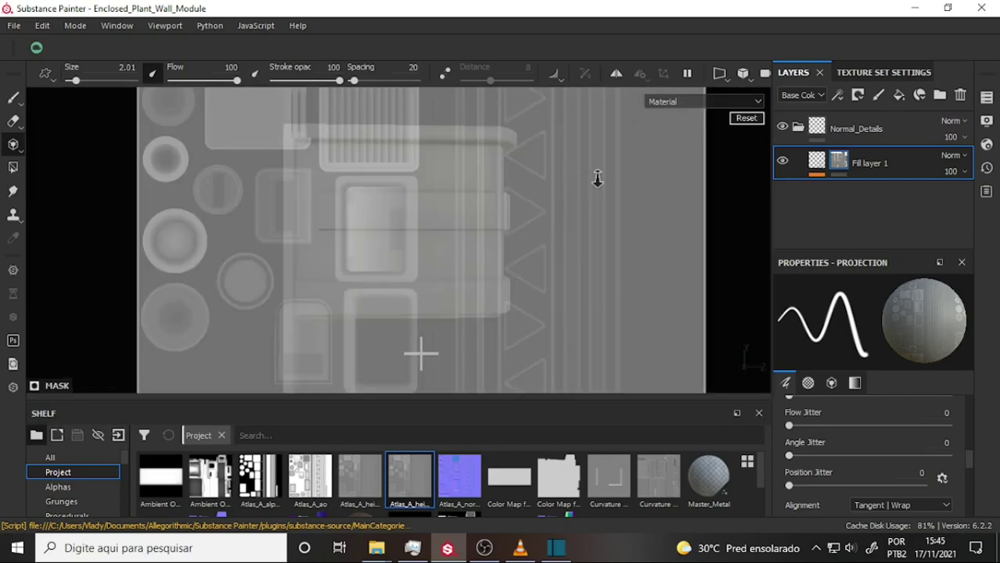
mouse_move(597, 178)
left_mouse_down()
mouse_move(570, 194)
mouse_move(568, 180)
mouse_move(584, 178)
mouse_move(555, 195)
left_mouse_up()
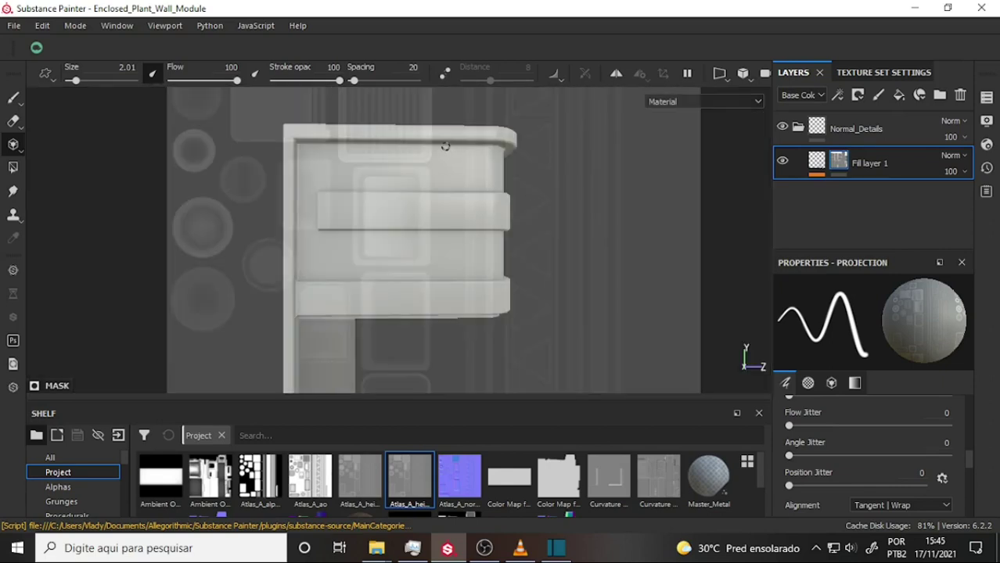
Toggle the atlas overlay to check the mesh, then shift and enlarge the atlas over the upper block
key("s")
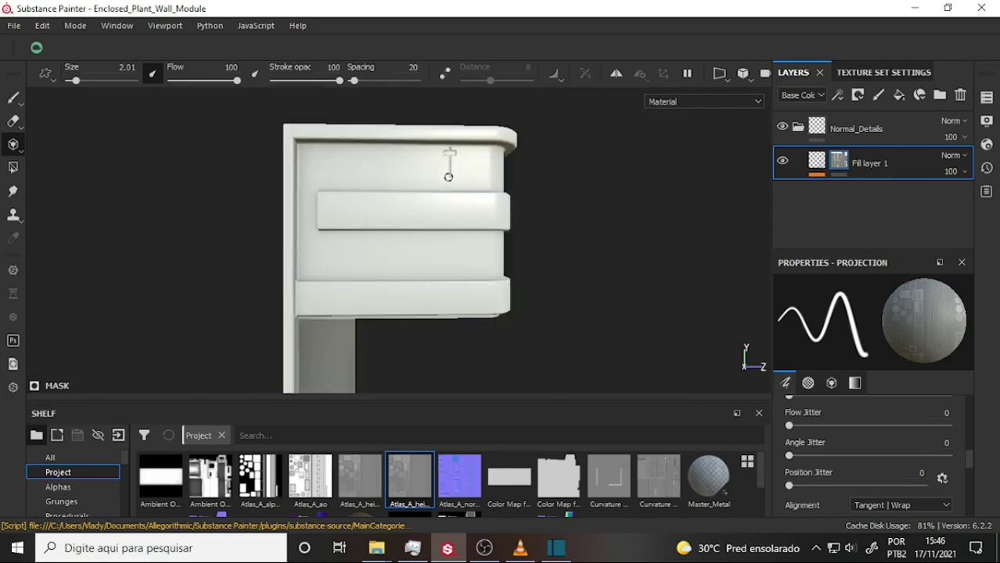
key("s")
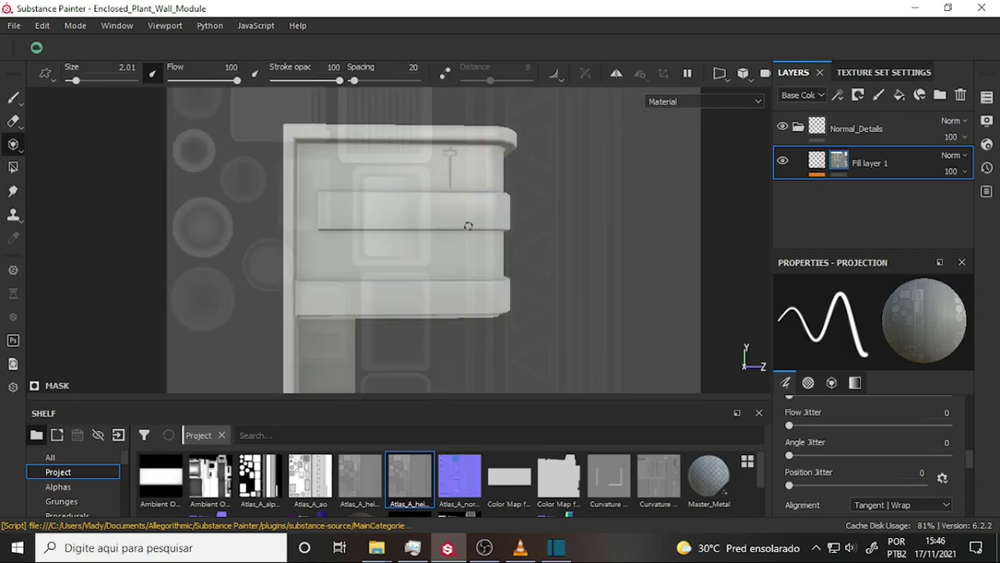
key("s")
mouse_move(610, 226)
middle_mouse_down("alt")
mouse_move(607, 258)
mouse_move(446, 305)
mouse_move(481, 316)
mouse_move(517, 241)
middle_mouse_up("alt")
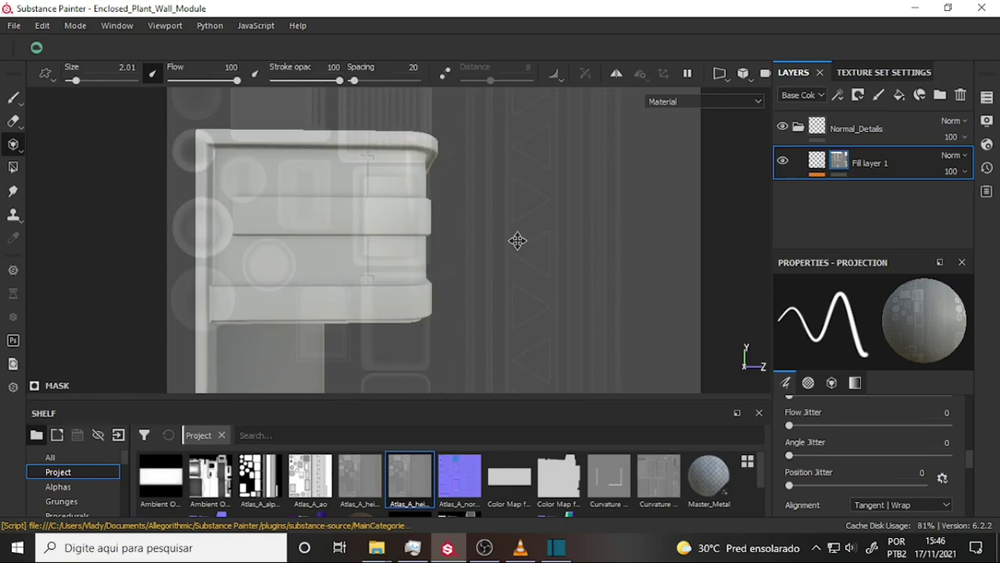
mouse_move(506, 243)
right_mouse_down()
mouse_move(543, 176)
mouse_move(482, 276)
mouse_move(488, 262)
right_mouse_up()
mouse_move(489, 262)
middle_mouse_down()
mouse_move(635, 44)
mouse_move(478, 228)
middle_mouse_up()
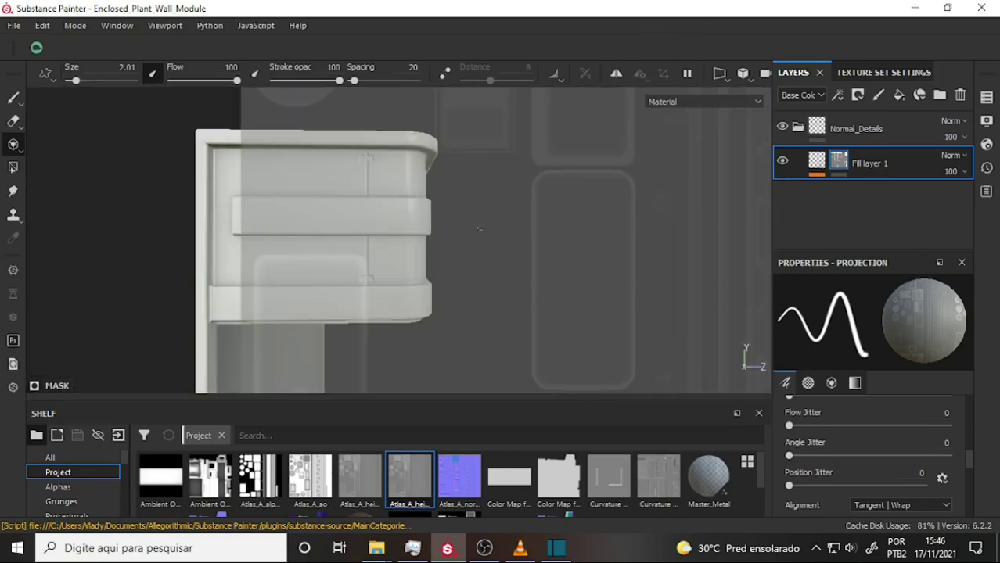
mouse_move(488, 202)
left_mouse_down("alt")
mouse_move(539, 266)
mouse_move(538, 199)
mouse_move(520, 277)
mouse_move(536, 223)
mouse_move(502, 239)
mouse_move(531, 234)
mouse_move(557, 276)
mouse_move(551, 217)
left_mouse_up("alt")
scroll(502, 239, "up", 5)
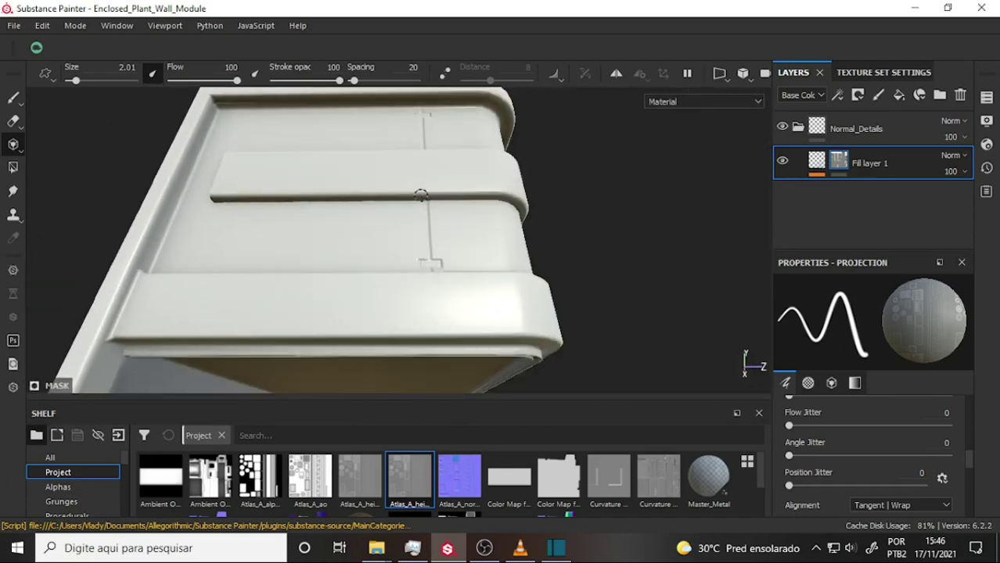
mouse_move(569, 224)
left_mouse_down("alt")
mouse_move(545, 256)
mouse_move(555, 209)
mouse_move(562, 303)
mouse_move(558, 232)
mouse_move(511, 294)
left_mouse_up("alt")
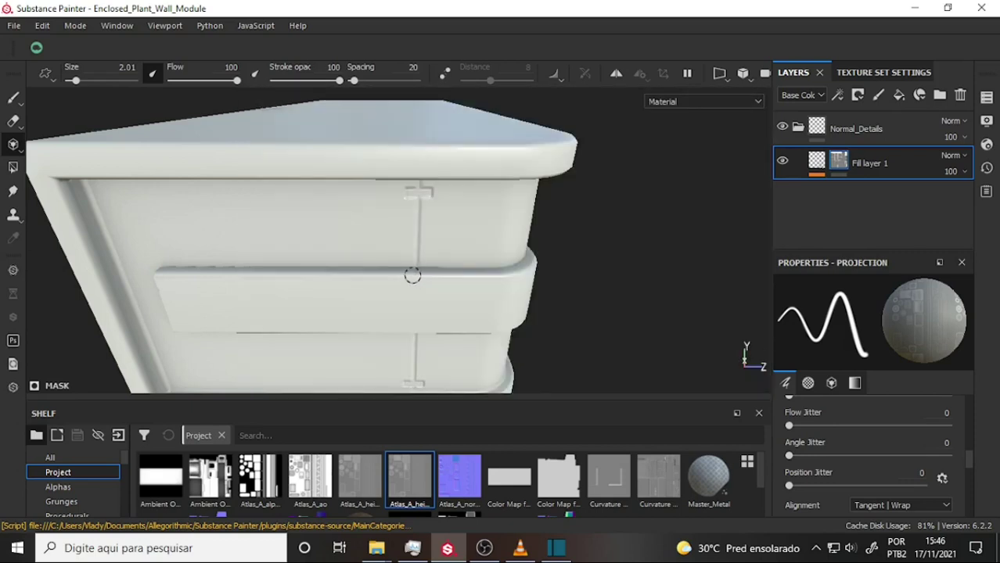
left_click_drag(648, 262, 419, 322, "alt")
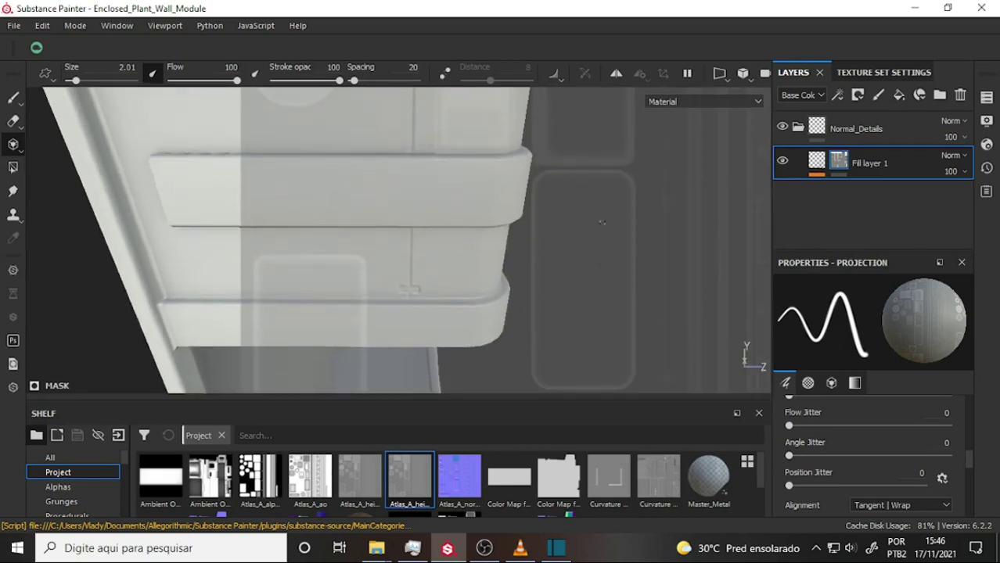
left_click_drag(572, 267, 440, 206, "alt")
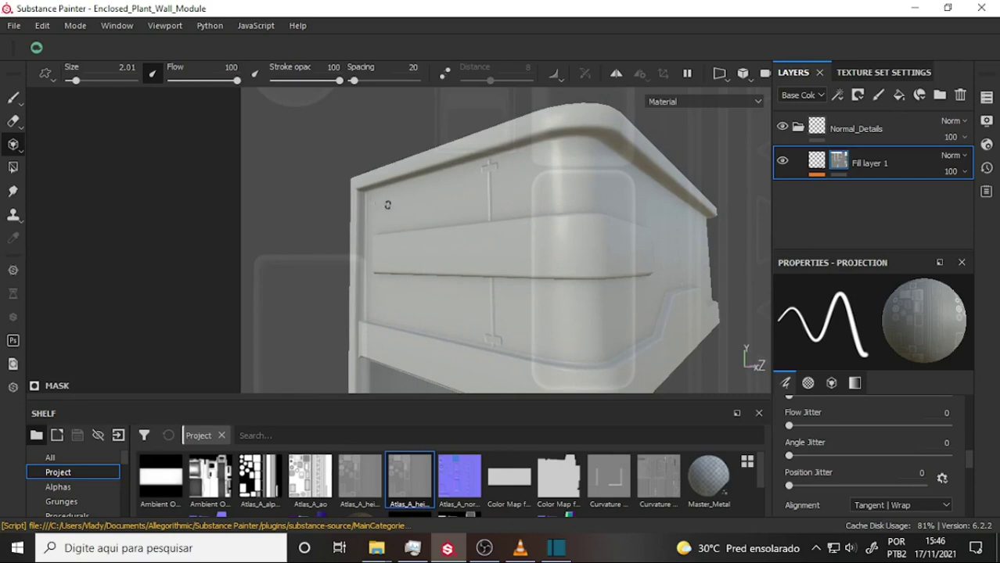
left_click_drag(585, 230, 277, 221, "alt")
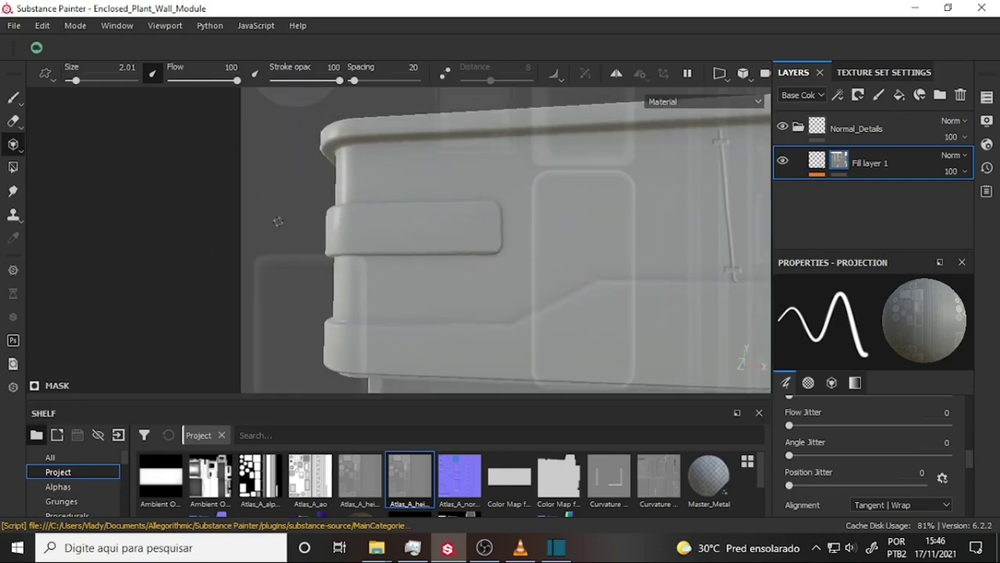
mouse_move(596, 261)
left_mouse_down("alt")
mouse_move(408, 234)
mouse_move(356, 245)
mouse_move(486, 183)
left_mouse_up("alt")
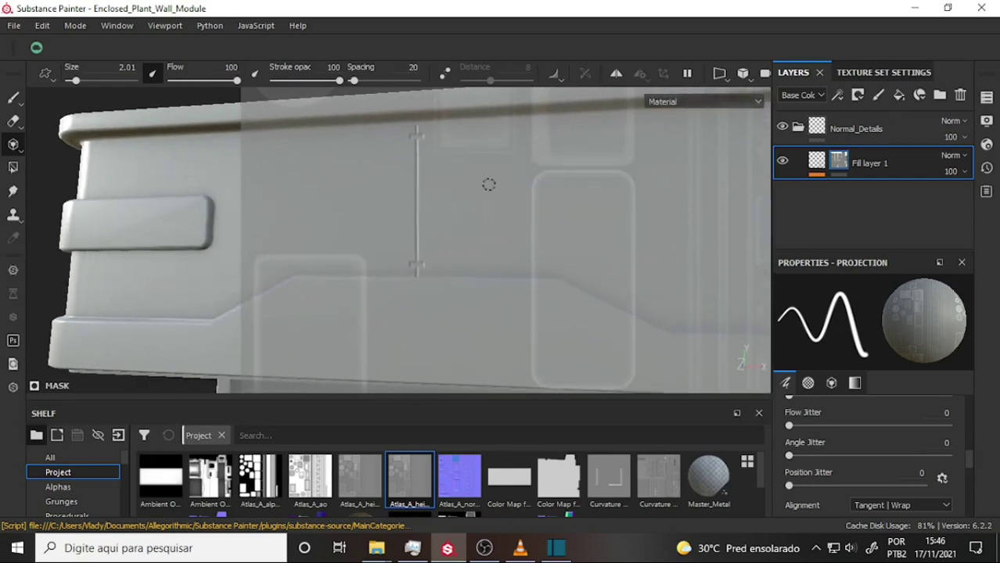
middle_click_drag(487, 183, 487, 221, "alt")
mouse_move(486, 221)
left_mouse_down("alt")
mouse_move(511, 217)
mouse_move(542, 277)
mouse_move(532, 274)
left_mouse_up("alt")
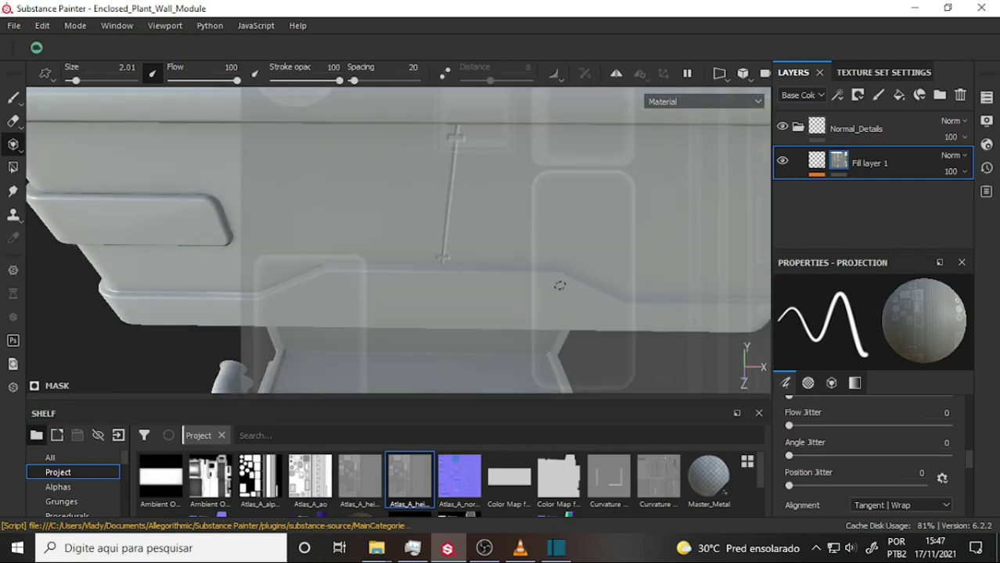
mouse_move(553, 232)
left_mouse_down("alt")
mouse_move(536, 228)
mouse_move(539, 288)
mouse_move(548, 197)
mouse_move(545, 279)
mouse_move(532, 259)
mouse_move(540, 245)
mouse_move(576, 233)
mouse_move(583, 241)
mouse_move(491, 174)
mouse_move(487, 183)
mouse_move(552, 192)
mouse_move(458, 196)
mouse_move(680, 192)
mouse_move(473, 194)
mouse_move(442, 180)
mouse_move(444, 188)
left_mouse_up("alt")
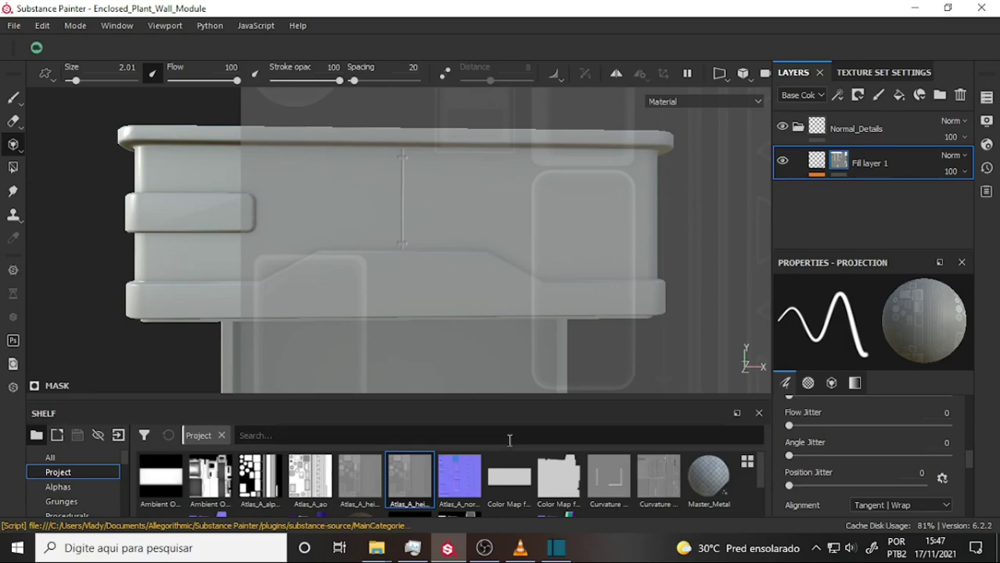
left_click(483, 549)
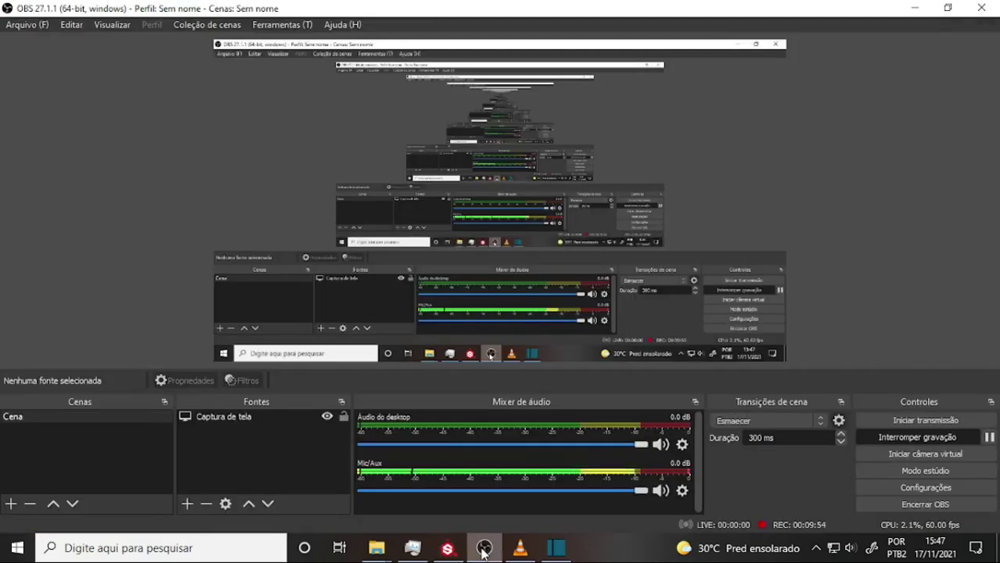
left_click(484, 549)
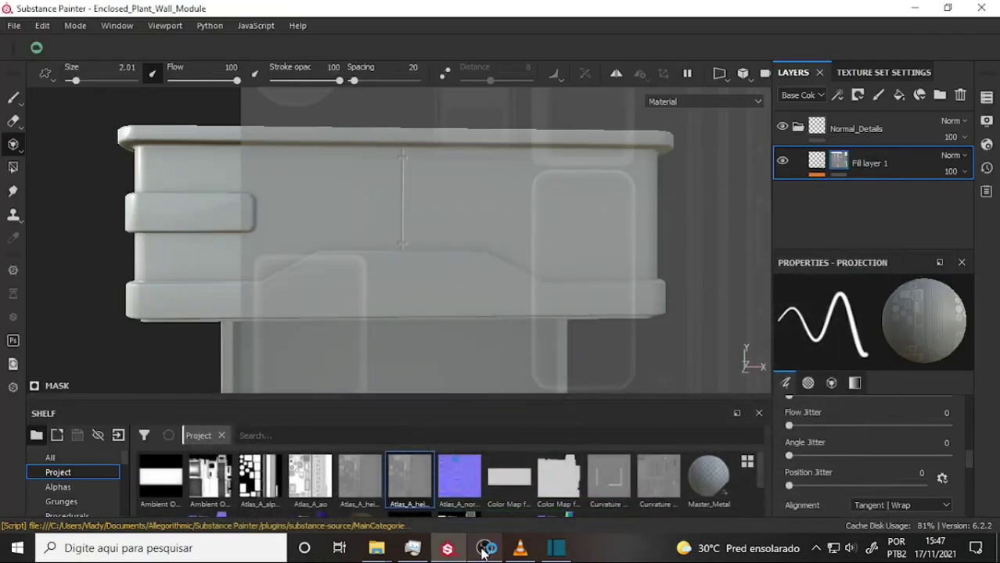